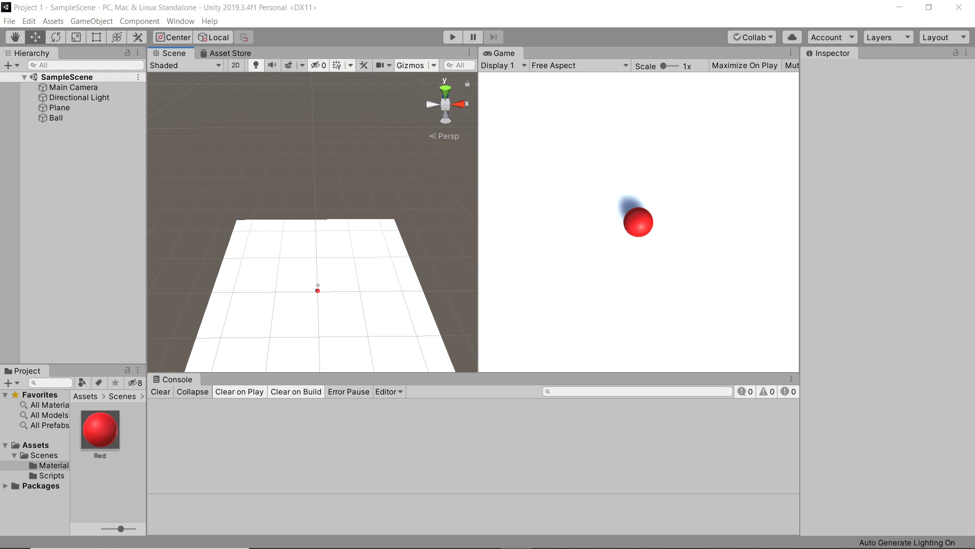
Examine the maze reference image in Photos and return to the Unity scene.
mouse_move(472, 545)
left_click(547, 536)
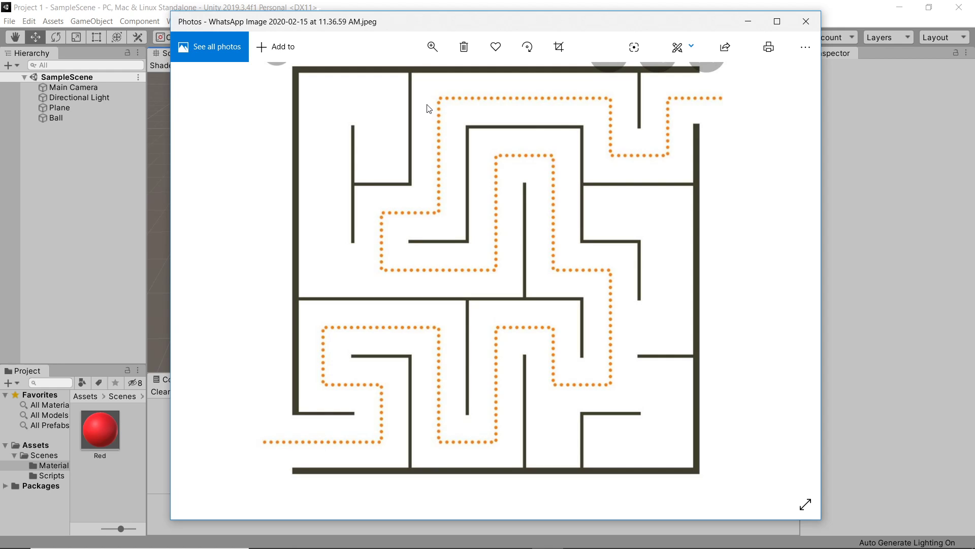
left_click(747, 21)
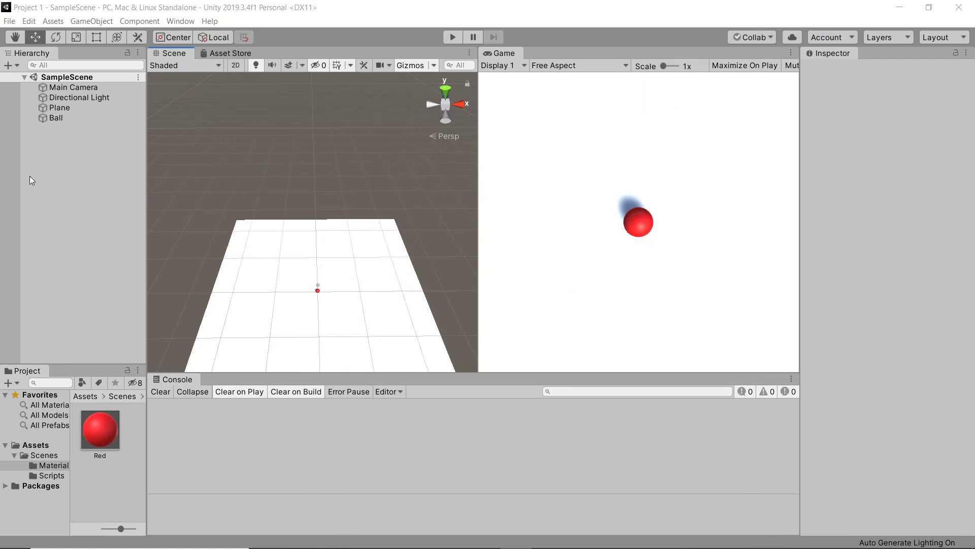
Add a cube to the scene and reset its position to the origin.
right_click(45, 155)
mouse_move(127, 270)
left_click(192, 274)
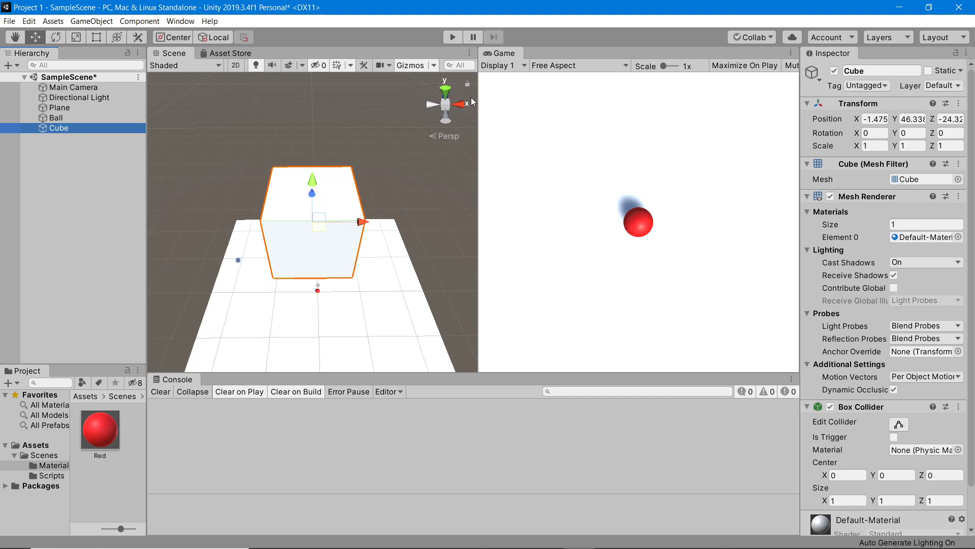
right_click_drag(315, 233, 299, 195)
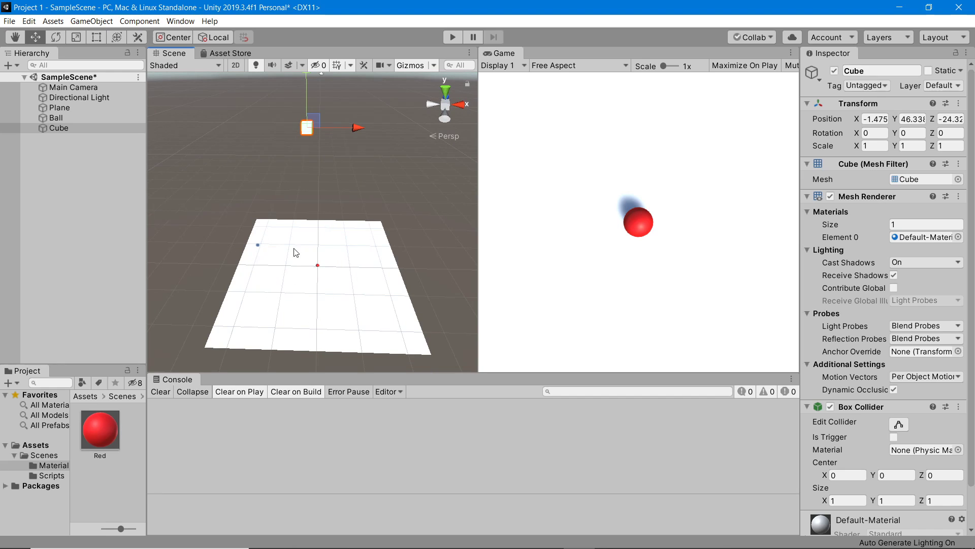
left_click(960, 104)
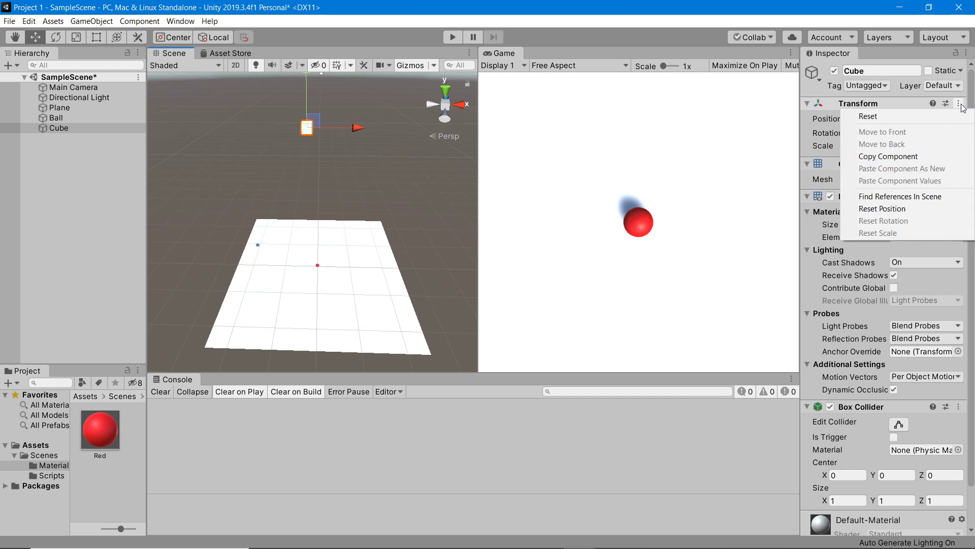
left_click(885, 208)
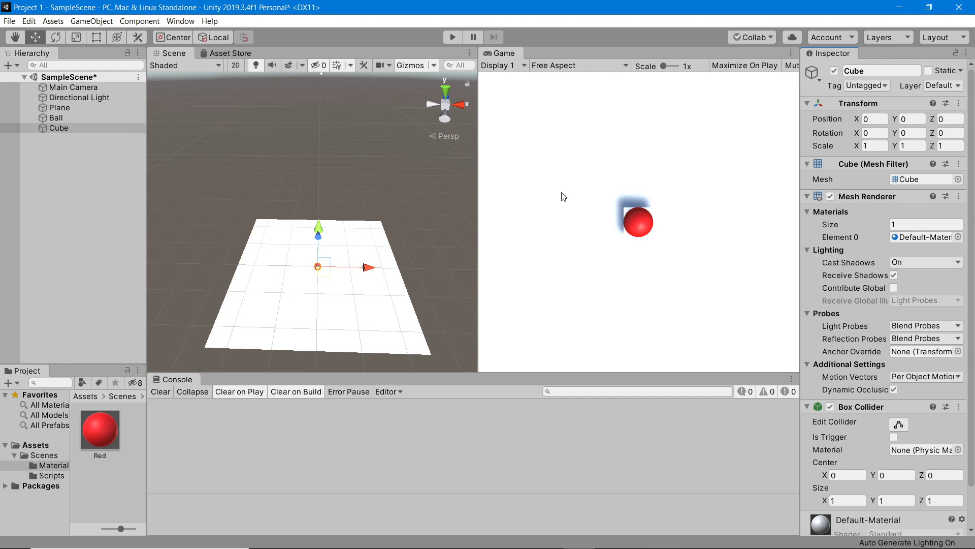
Dock the Game view alongside the Scene view and the Console alongside the Project window, leaving Scene and Project in front.
left_click_drag(502, 53, 316, 53)
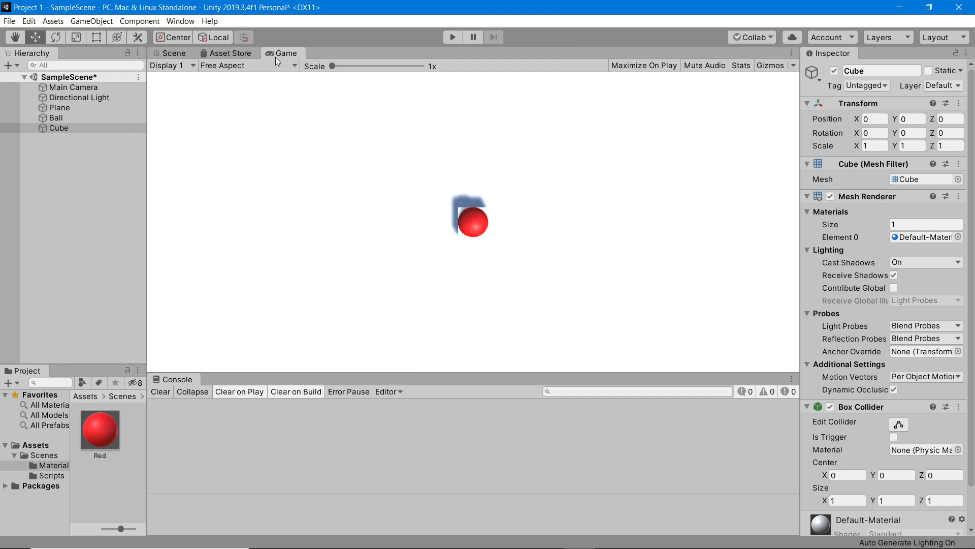
left_click(152, 55)
left_click_drag(177, 380, 77, 372)
left_click(28, 372)
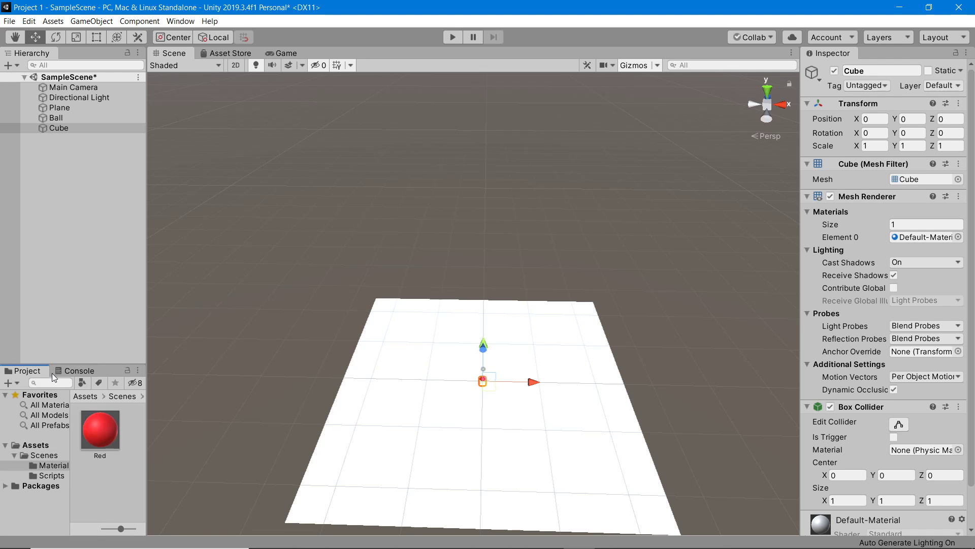
Set the cube's Y position to 0.5 so it rests on the plane.
right_click_drag(264, 276, 370, 236)
key("f")
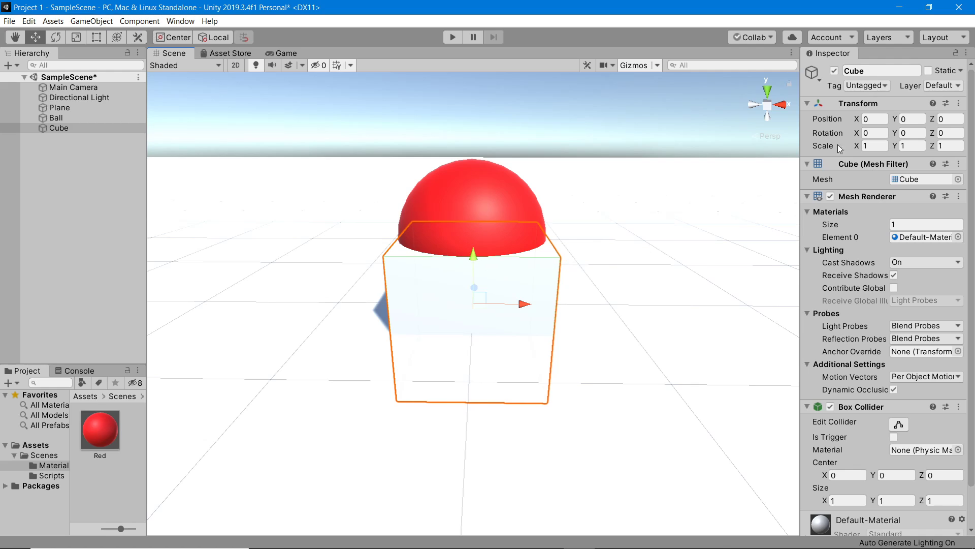
left_click(919, 119)
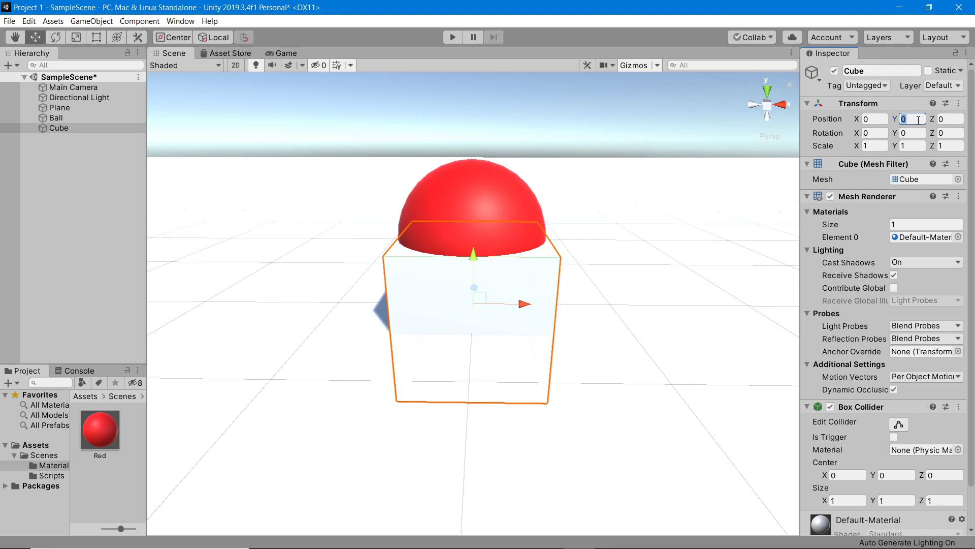
type(".5")
Move the cube along the Z axis to the plane's near edge, at about Z -24.45.
left_click_drag(526, 204, 544, 194, "alt")
key("f")
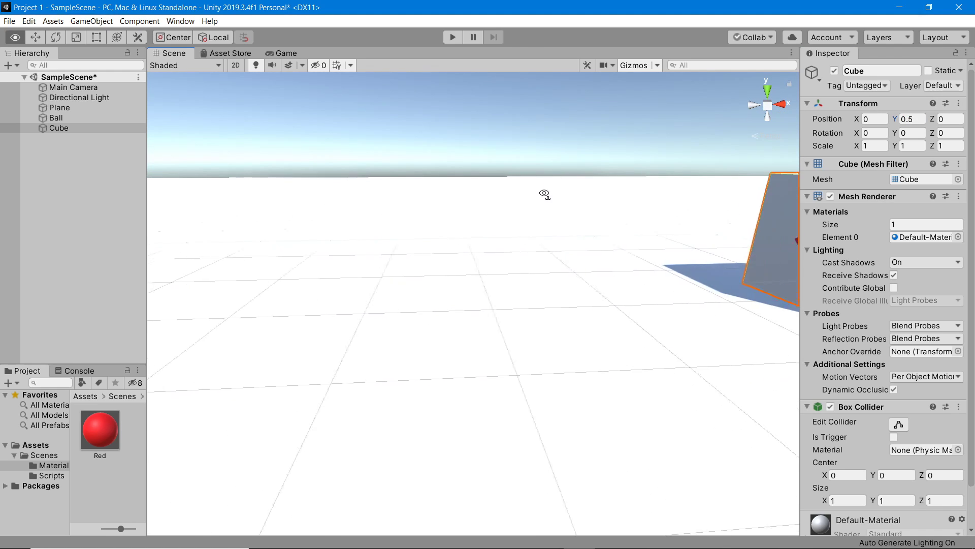
left_click_drag(450, 285, 486, 317)
scroll(488, 330, "down", 3)
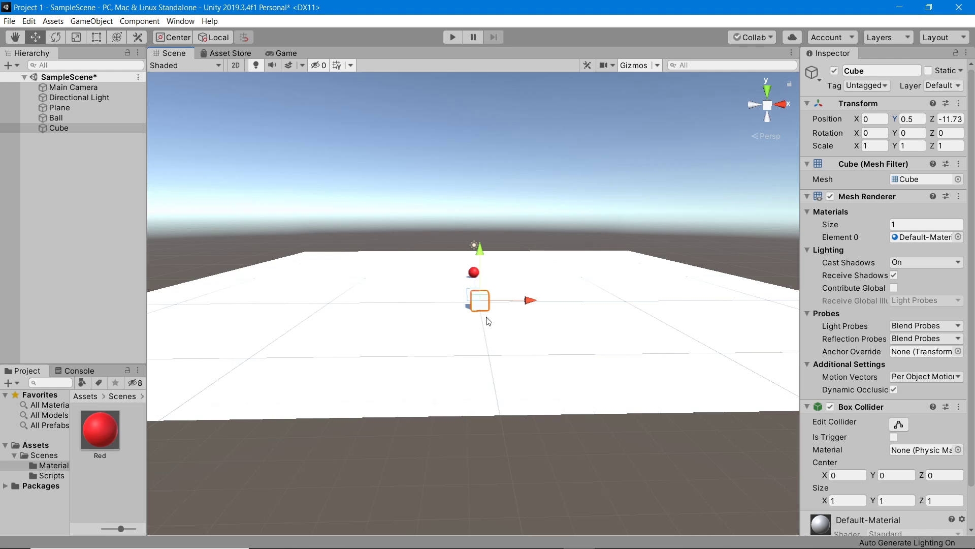
mouse_move(500, 221)
left_mouse_down("alt")
mouse_move(462, 196)
mouse_move(492, 191)
mouse_move(478, 208)
mouse_move(492, 211)
mouse_move(491, 223)
left_mouse_up("alt")
left_click_drag(489, 355, 495, 429)
Create a material named Black in the Materials folder.
right_click(92, 492)
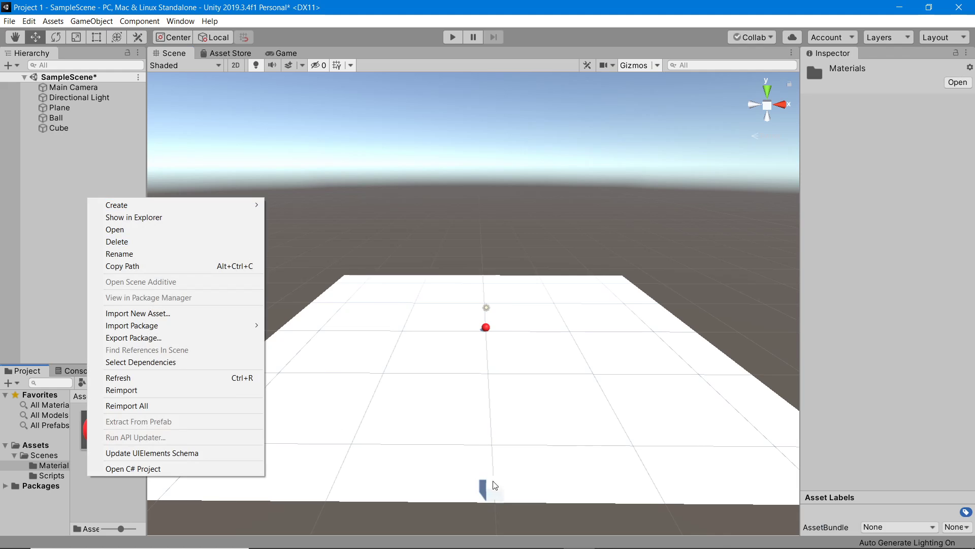
mouse_move(233, 206)
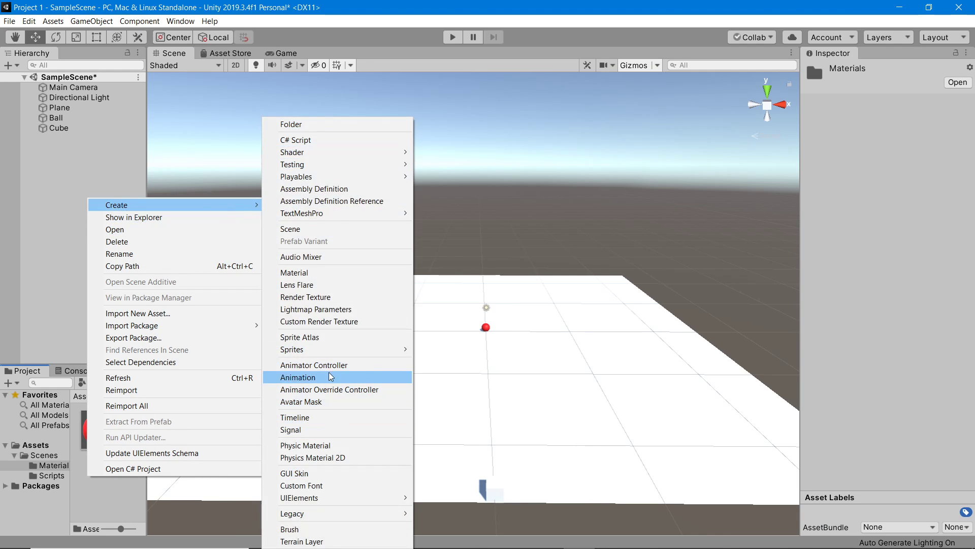
left_click(315, 272)
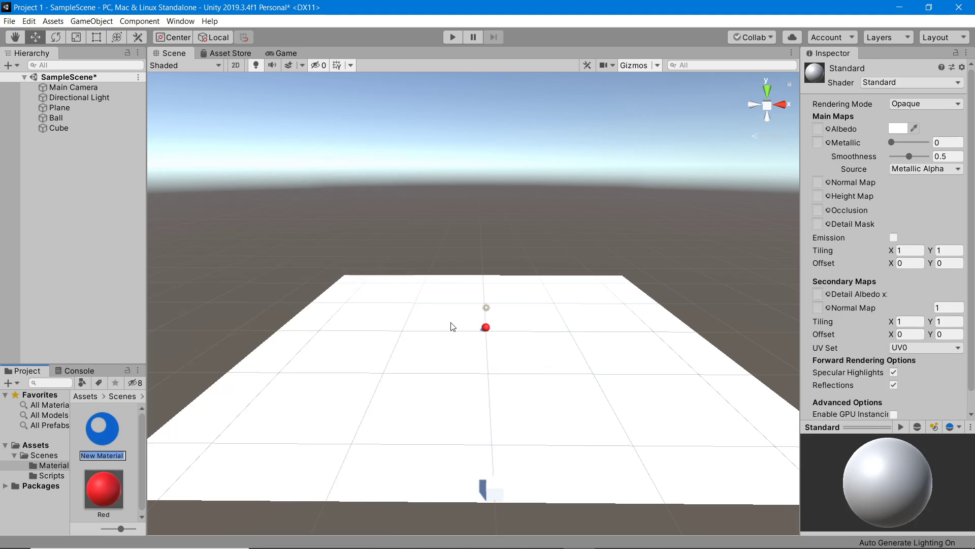
type("Black")
Set the Black material's albedo colour to black and apply the material to the cube.
left_click(898, 131)
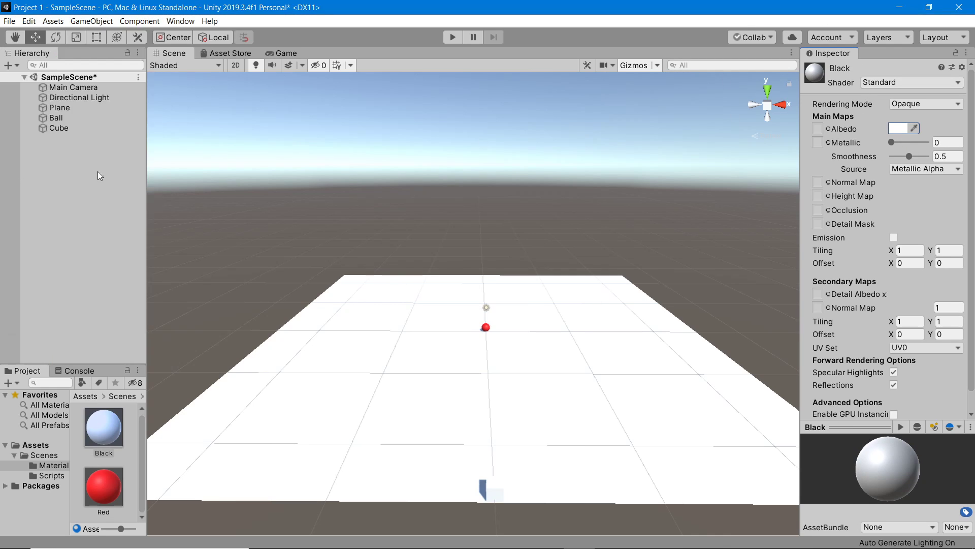
left_click(904, 130)
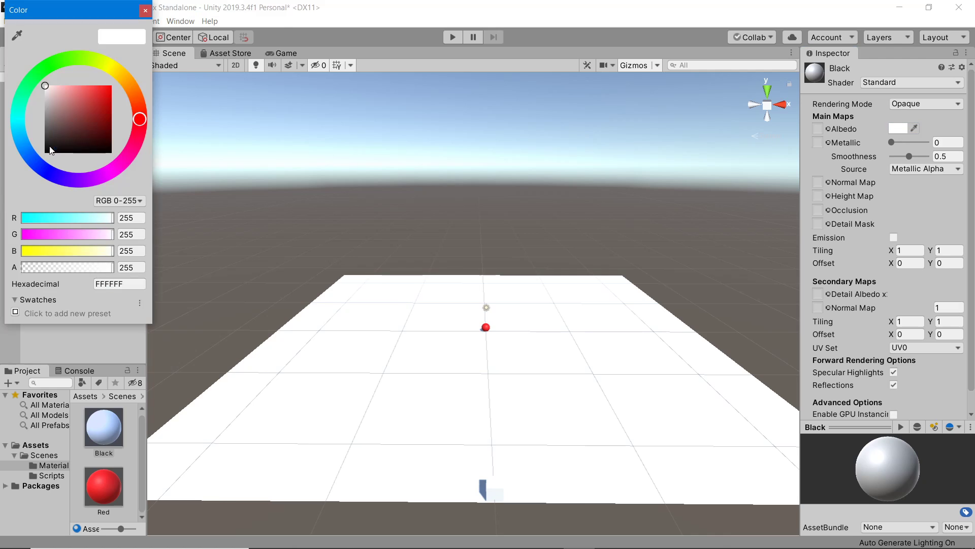
left_click_drag(50, 147, 45, 152)
left_click(144, 9)
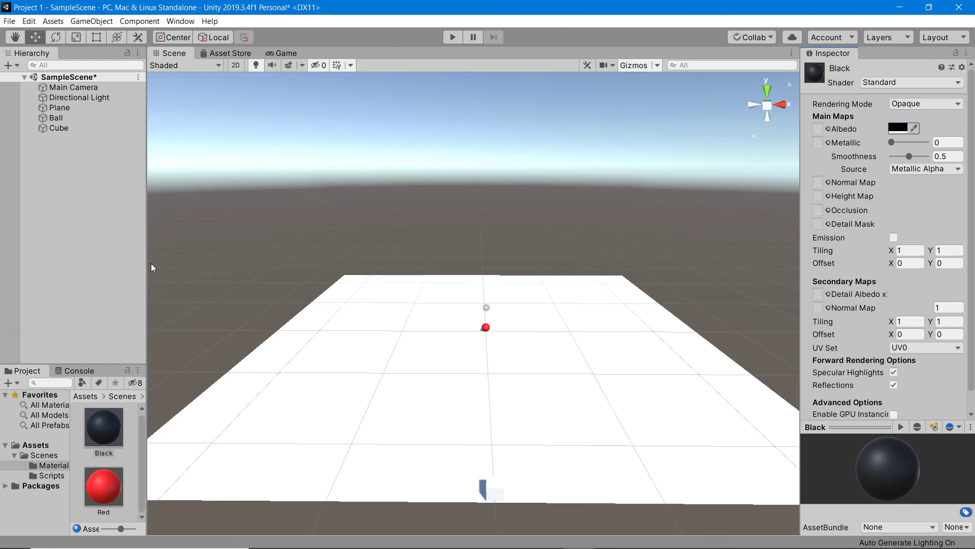
left_click_drag(93, 428, 497, 489)
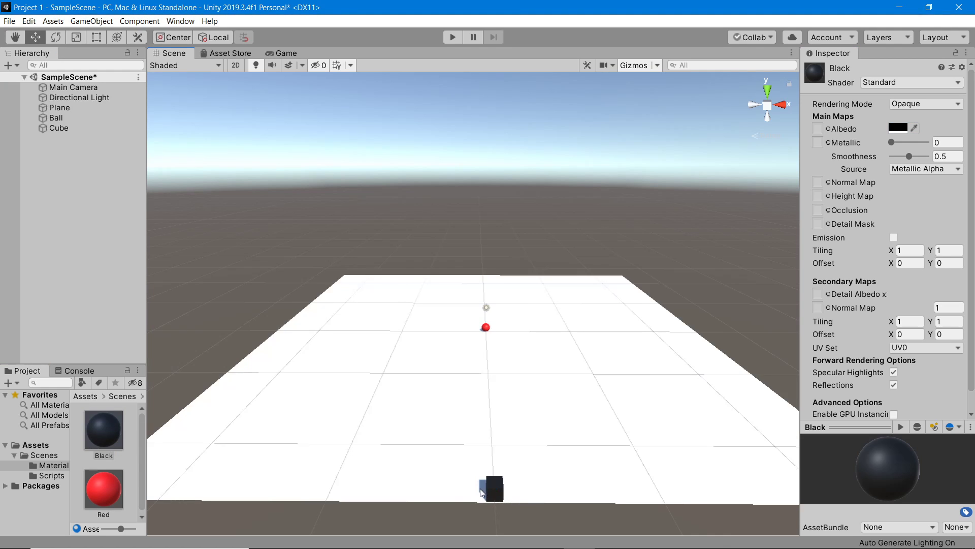
Shift the cube to about Z -24.55 and stretch it to an X scale of about 50, spanning the plane's near edge.
left_click(493, 491)
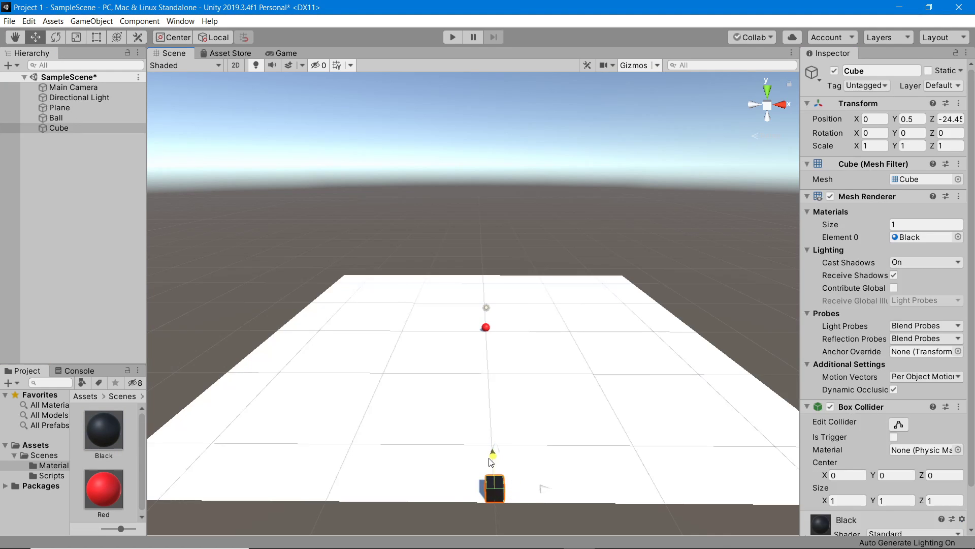
left_click_drag(491, 460, 492, 463)
key("r")
left_click_drag(544, 491, 793, 492)
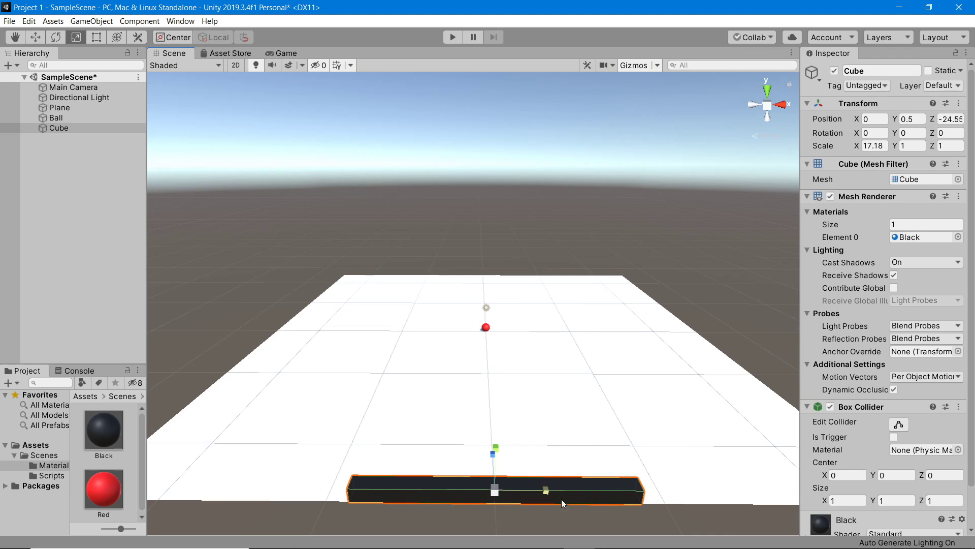
left_click_drag(546, 492, 626, 497)
right_click_drag(589, 497, 489, 473)
key("s")
left_click_drag(526, 423, 538, 422)
Increase the wall's Y scale to about 1.48 and raise it to a Y position of about 0.76.
mouse_move(496, 381)
left_mouse_down()
mouse_move(501, 371)
mouse_move(491, 372)
left_mouse_up()
key("w")
scroll(491, 372, "up", 5)
right_click_drag(491, 373, 508, 270)
left_click_drag(522, 233, 520, 245)
right_click_drag(520, 245, 527, 386)
key("s")
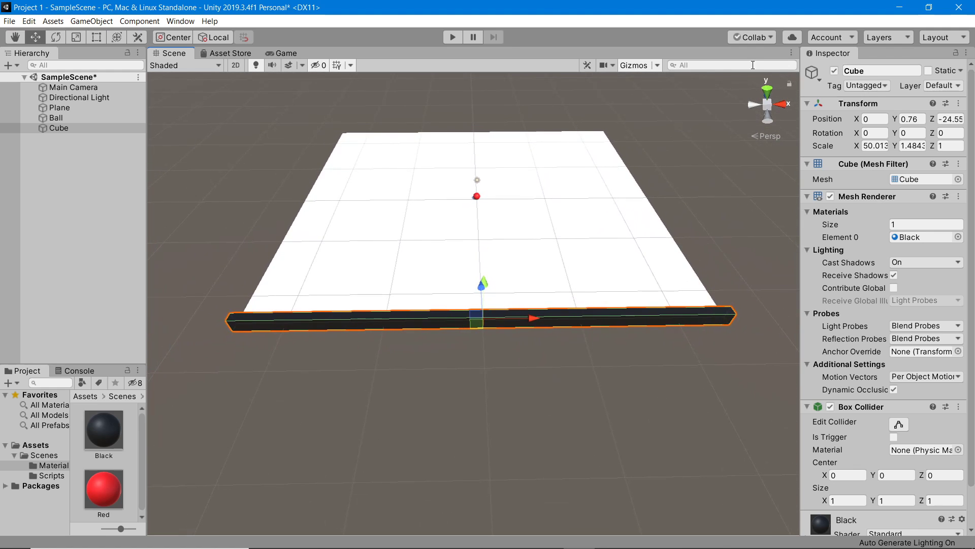
Switch the scene to the Top view and move the wall along Z to about -23.98, onto the plane's edge.
right_click_drag(764, 113, 752, 90)
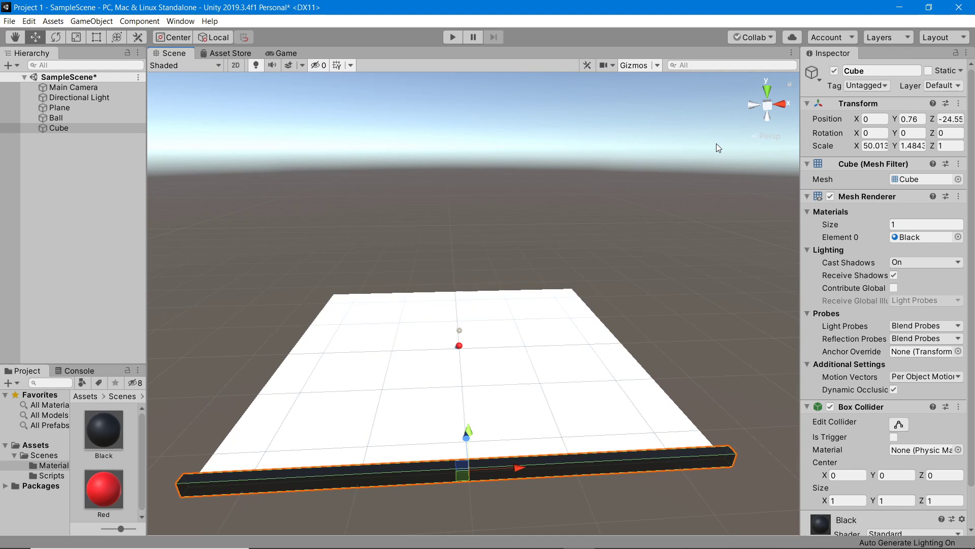
left_click(766, 93)
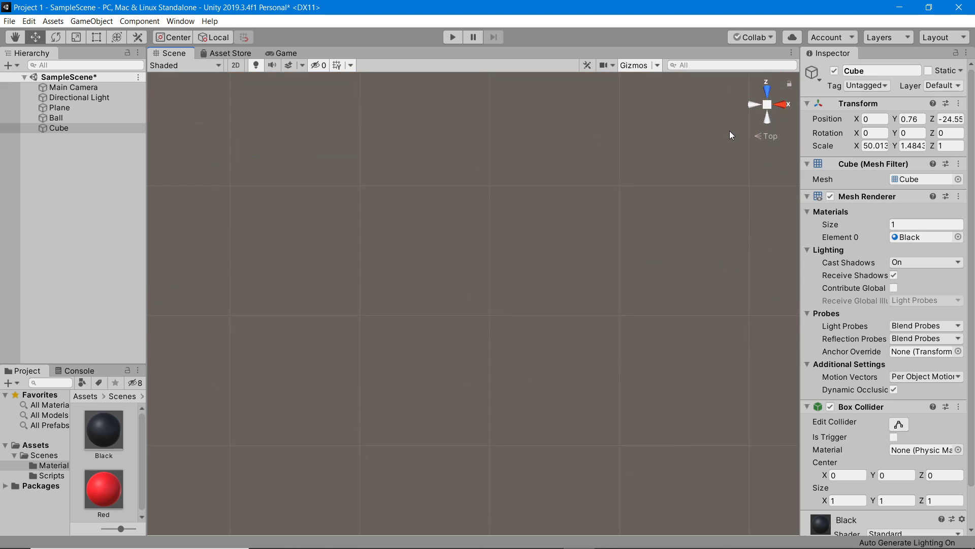
key("alt")
scroll(702, 142, "down", 5)
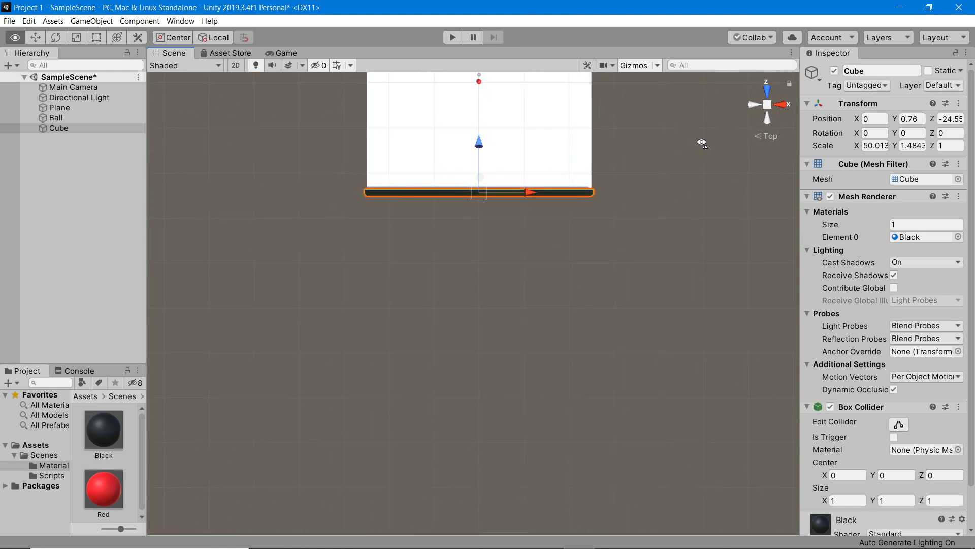
scroll(702, 143, "up", 3)
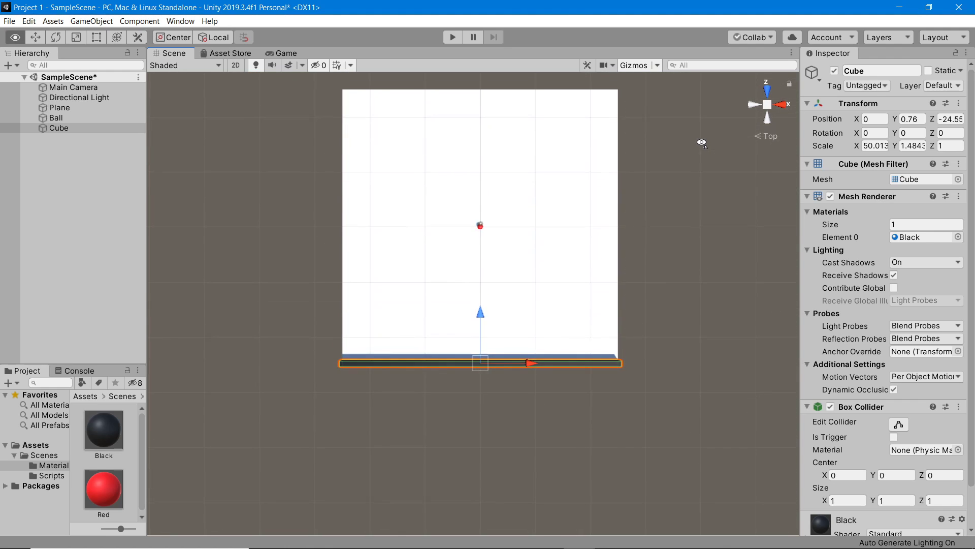
scroll(702, 143, "up", 2)
scroll(702, 143, "down", 1)
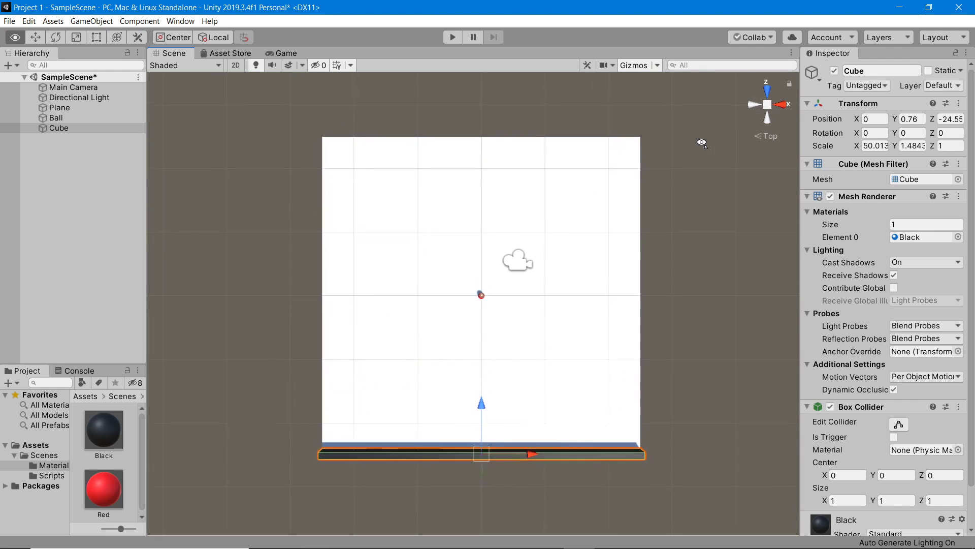
key("a")
key("d")
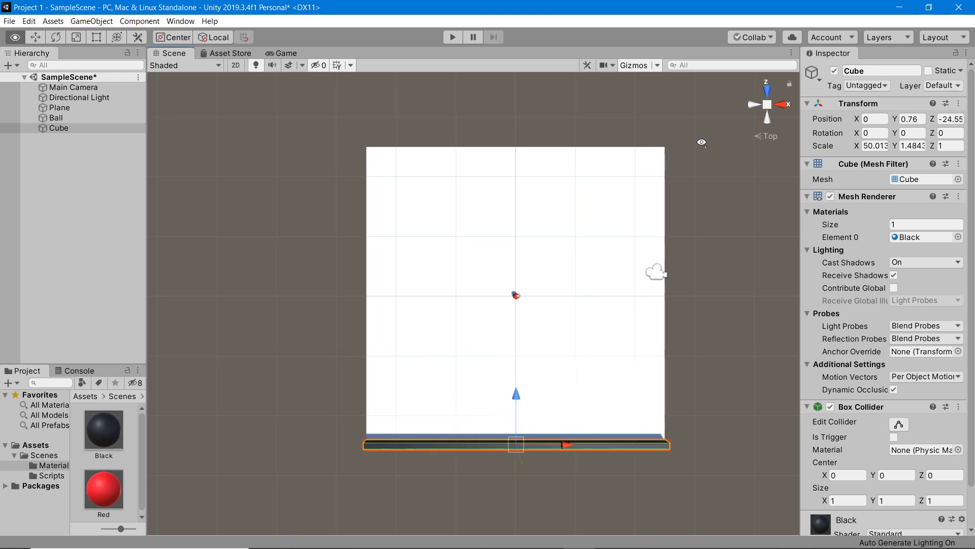
key("q")
key("w")
key("e")
key("s")
key("e")
key("d")
key("d")
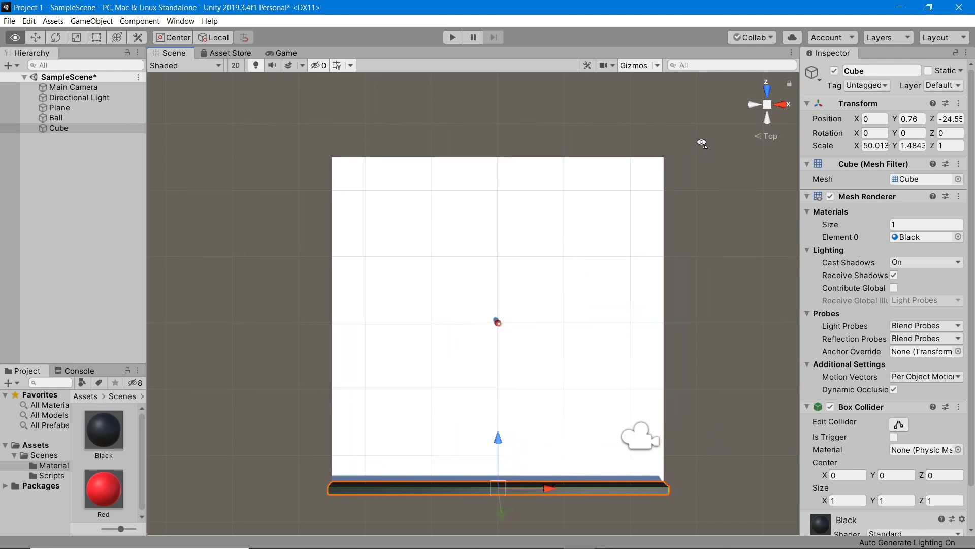
key("d")
left_click_drag(483, 438, 486, 438)
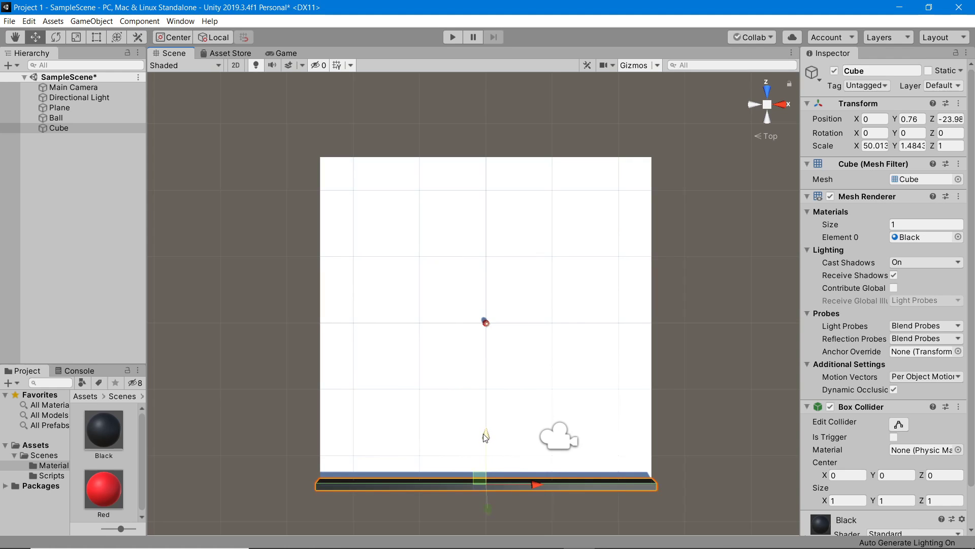
Duplicate the wall cube and move the copy inward along Z to about -16.04.
left_click(108, 128)
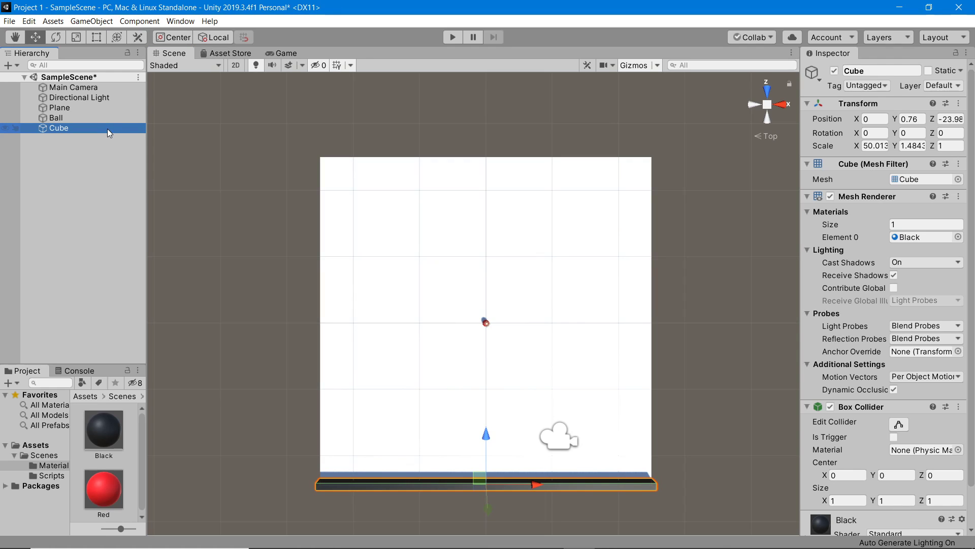
key("ctrl+d")
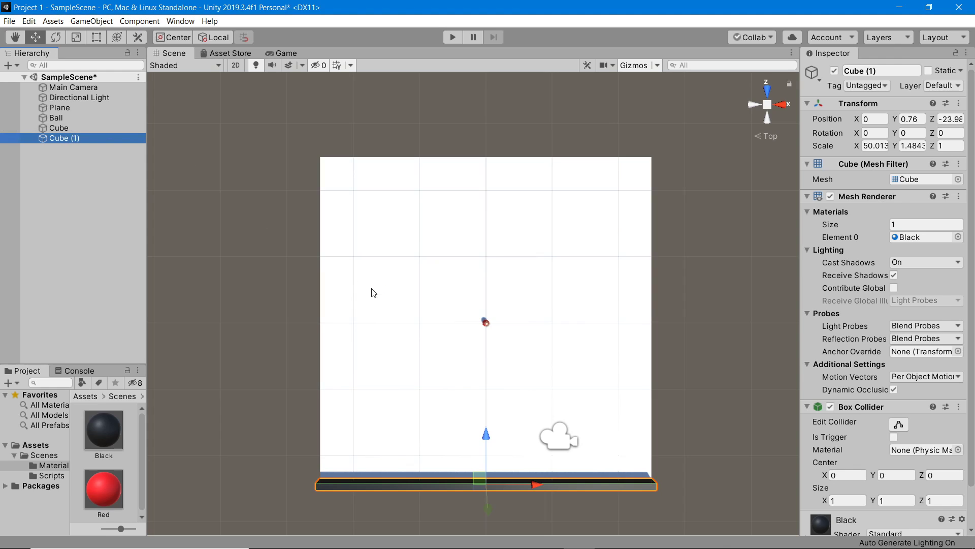
left_click_drag(489, 441, 487, 384)
Rotate the duplicated wall about the Y axis to about 89.9 degrees, perpendicular to the first wall.
key("e")
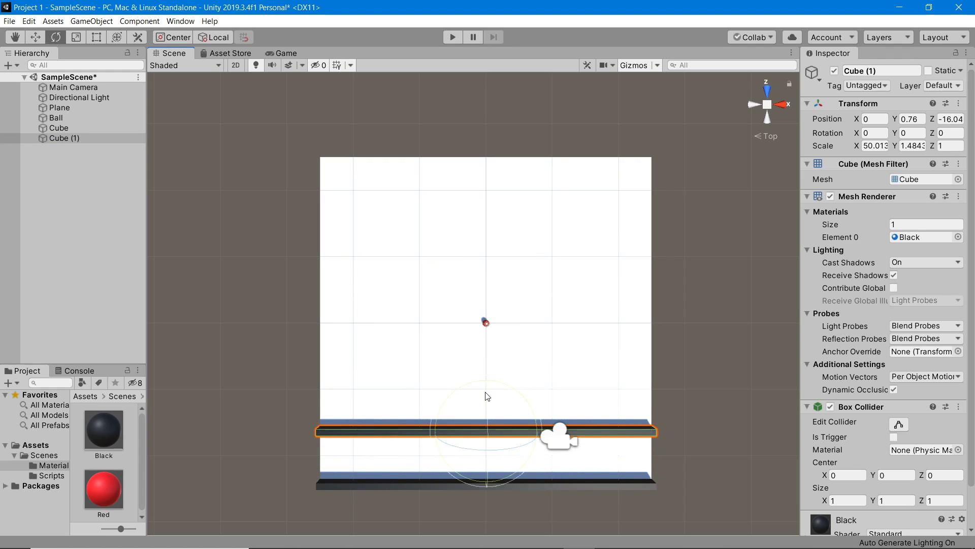
left_click_drag(506, 393, 650, 433)
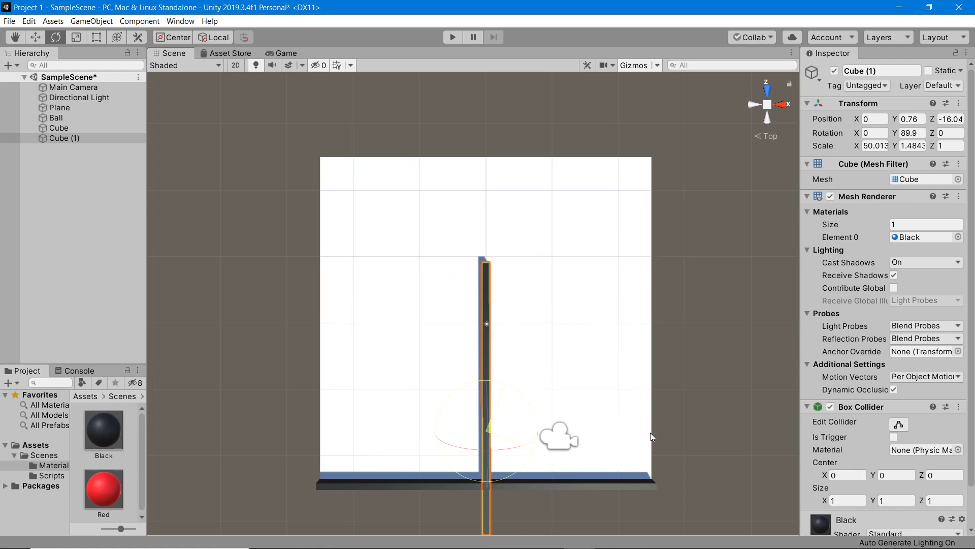
key("w")
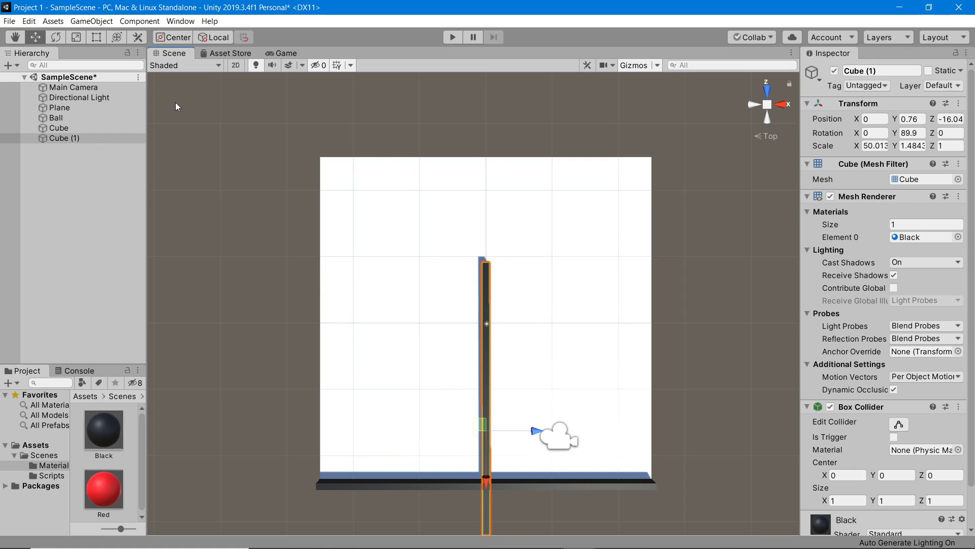
key("e")
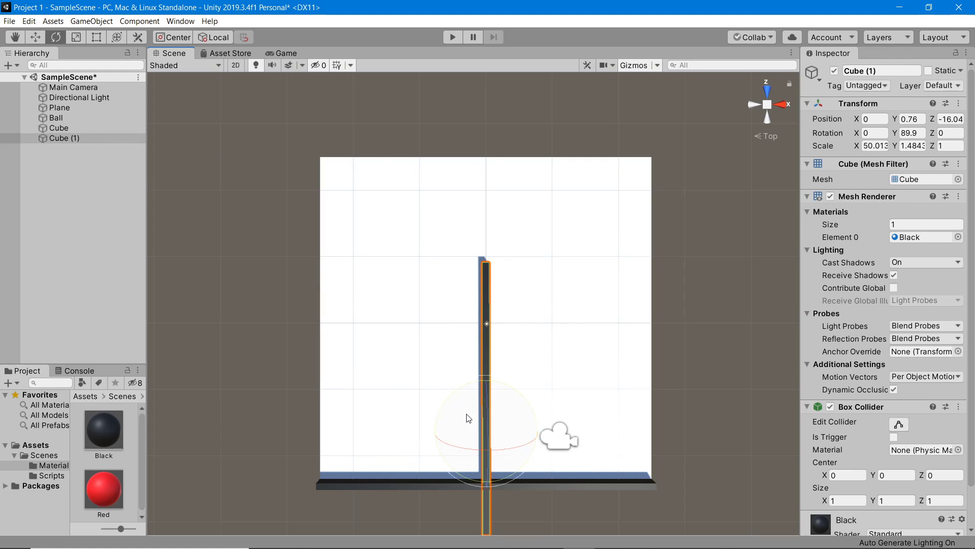
key("w")
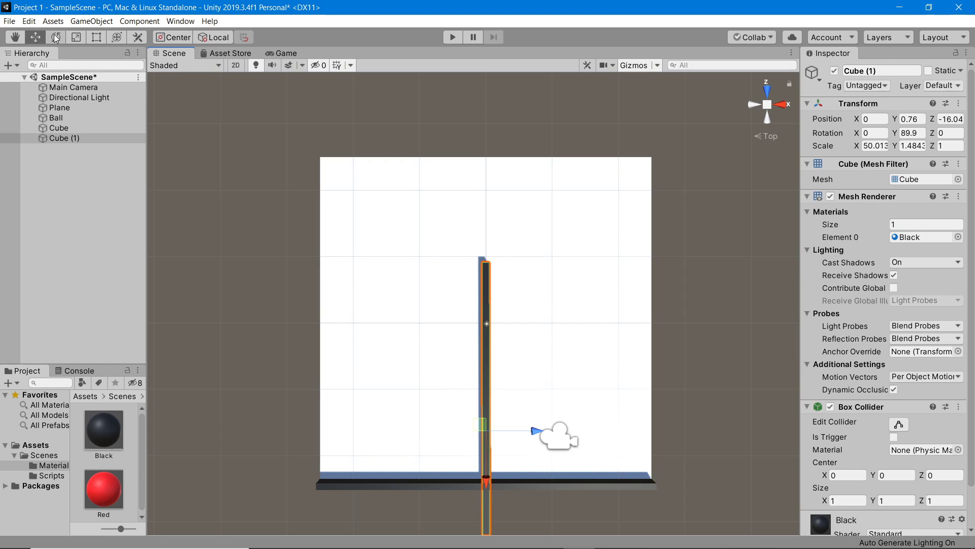
left_click(56, 37)
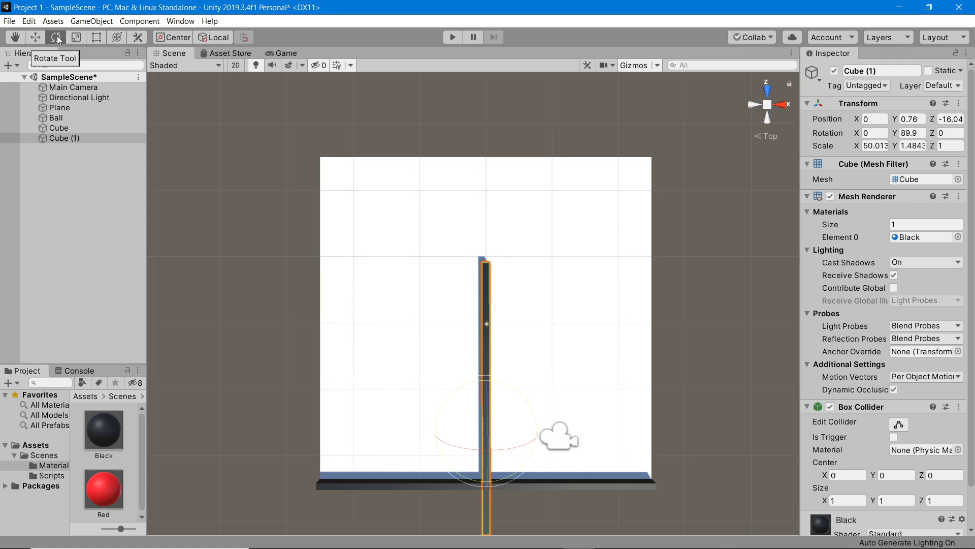
left_click(79, 37)
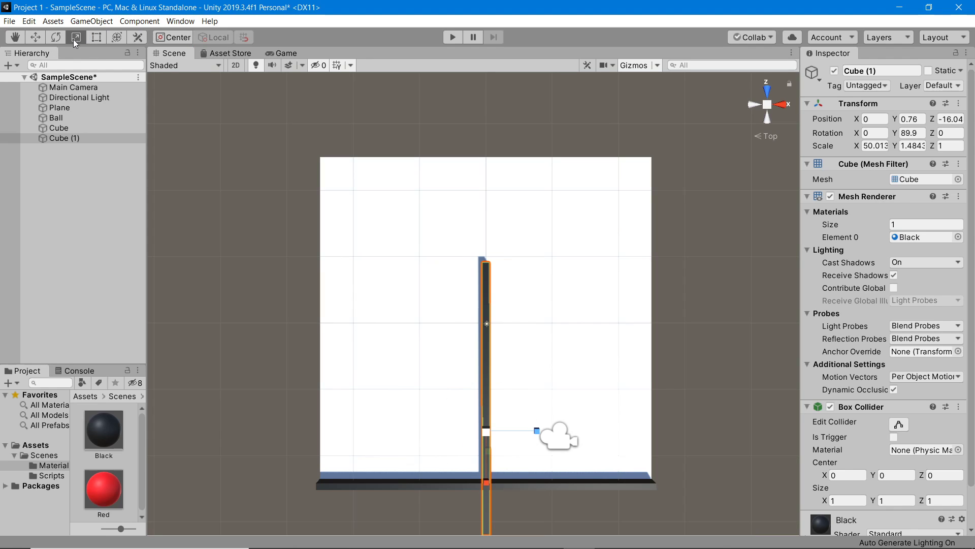
Move the rotated wall to a Z position of about -0.12 and an X position of about 23.69, near the plane's right edge.
left_click(36, 40)
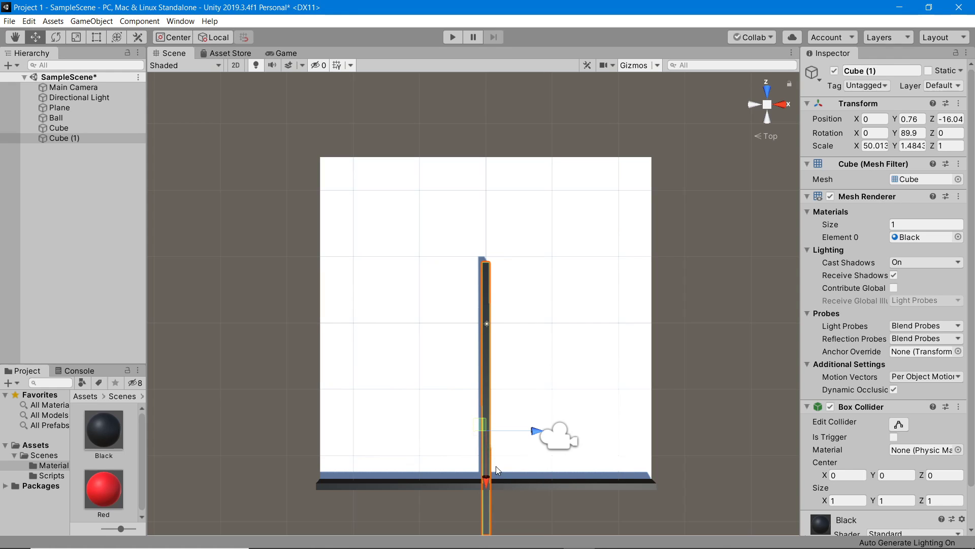
left_click_drag(492, 480, 495, 376)
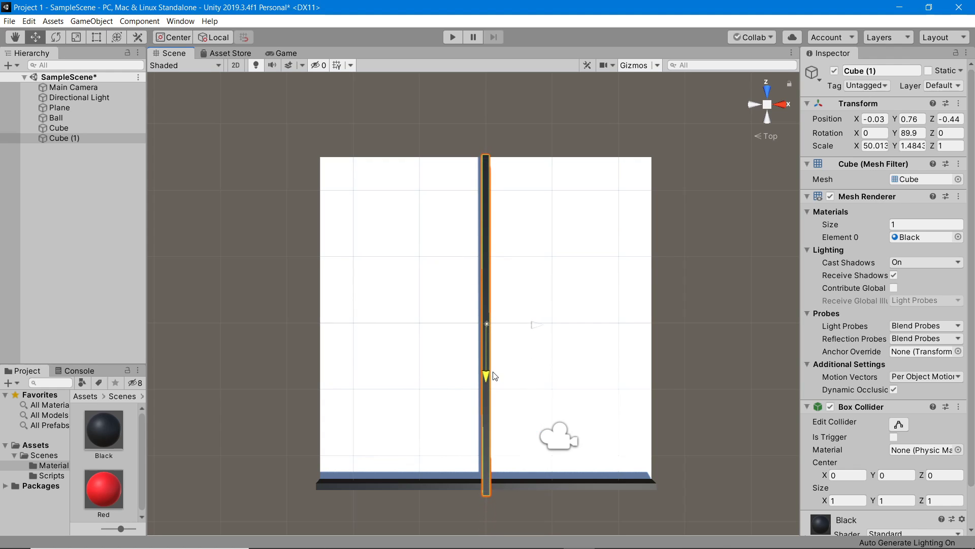
left_click_drag(544, 325, 696, 322)
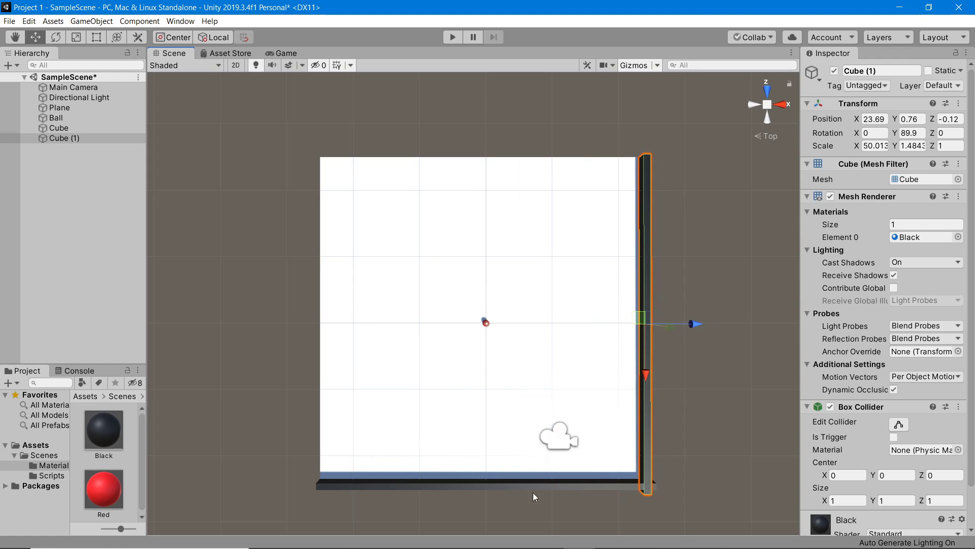
Consult the reference maze image, move it out of the way, and shift the wall outward along X to about 24.73.
left_click(547, 541)
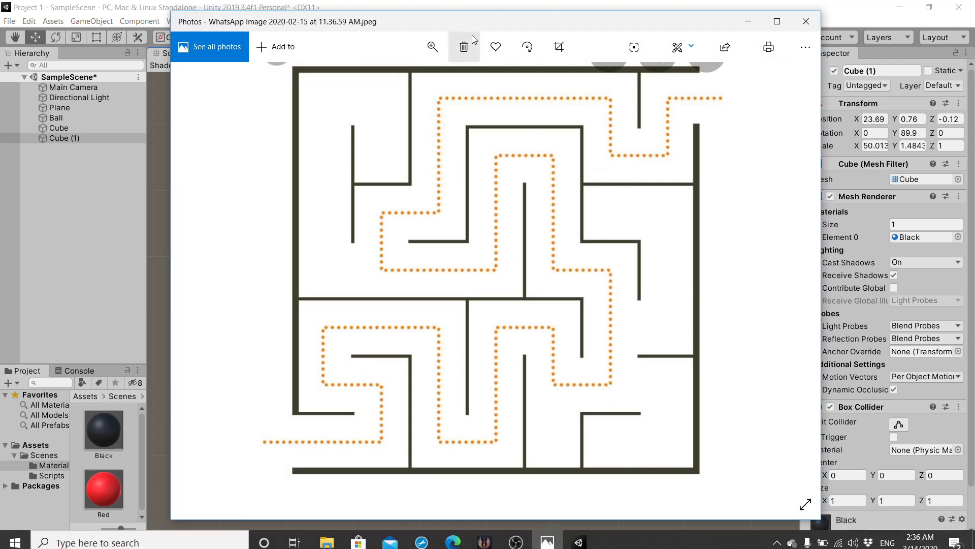
left_click_drag(470, 26, 974, 82)
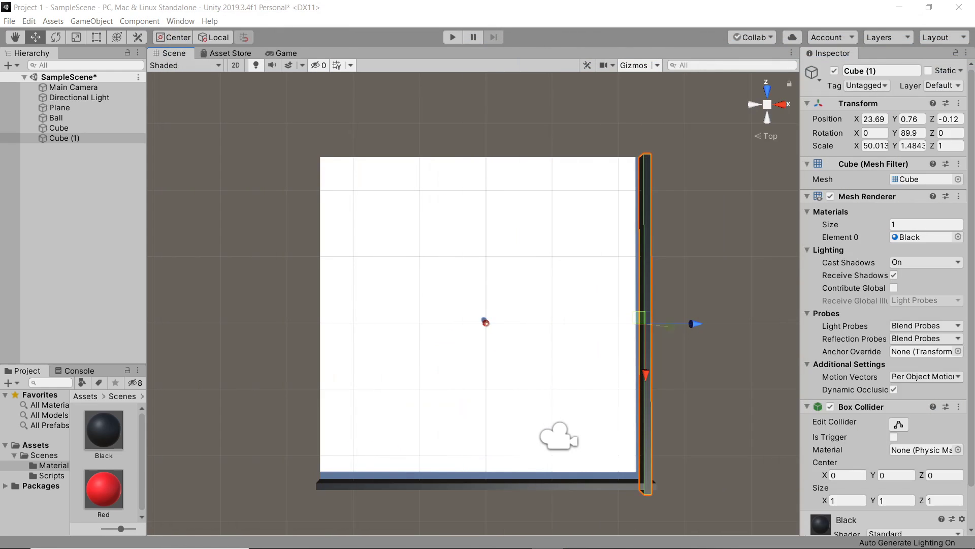
left_click_drag(693, 324, 700, 323)
Shorten the right-hand wall to an X scale of about 43.05 and move it to a Z position of about -2.95, leaving an opening at the top.
key("r")
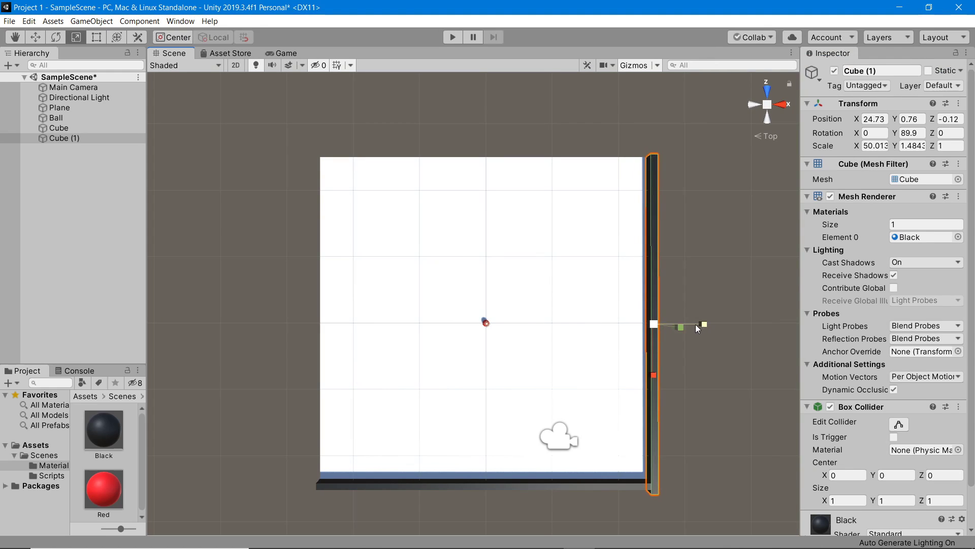
left_click_drag(658, 382, 653, 361)
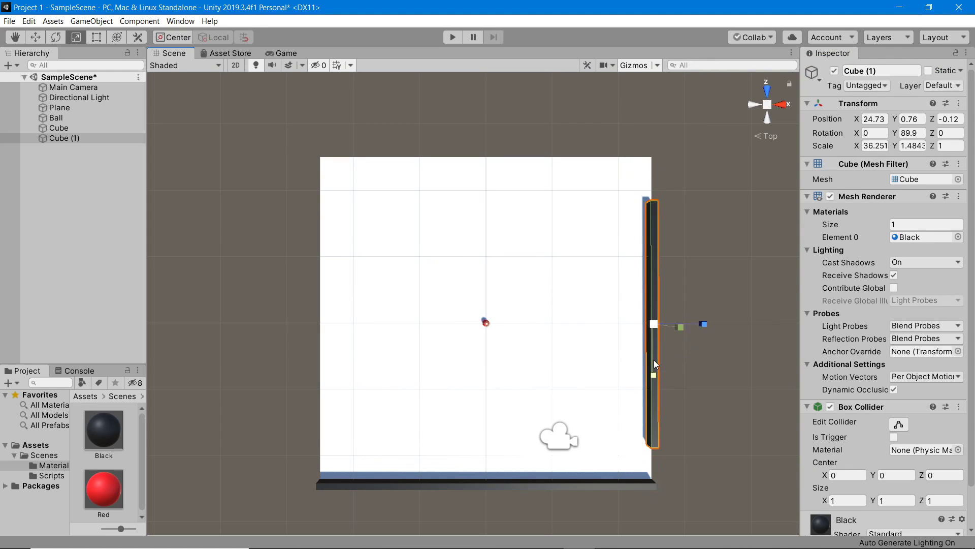
key("e")
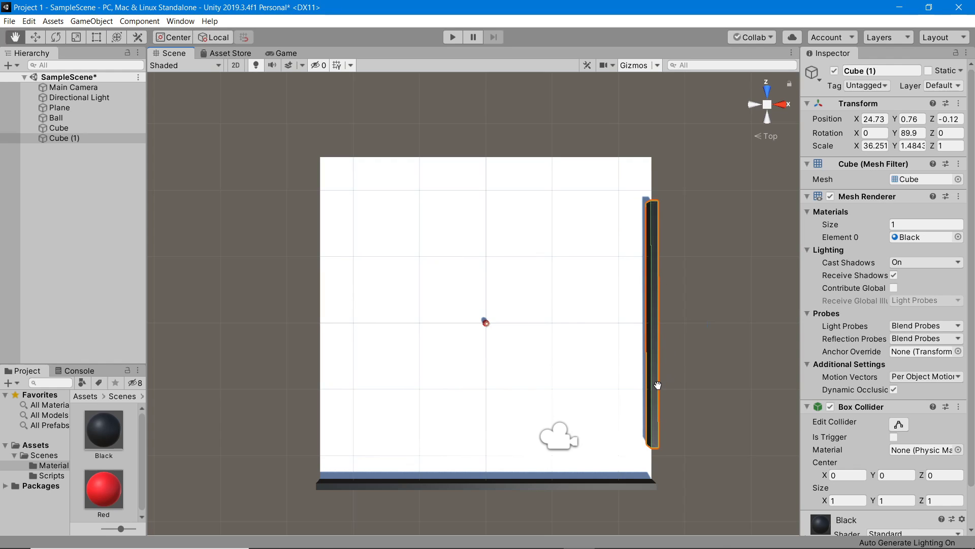
key("w")
left_click_drag(654, 374, 652, 397)
key("r")
key("q")
key("e")
key("w")
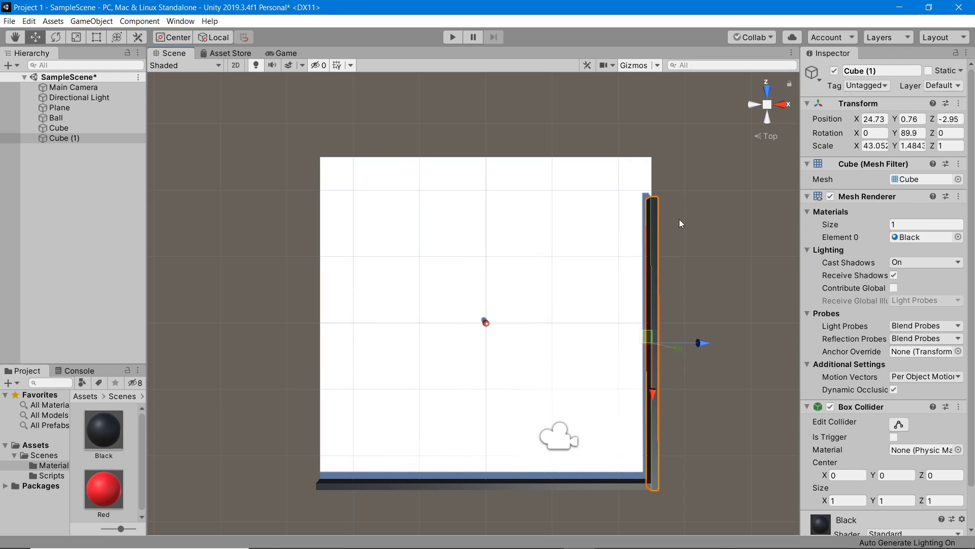
left_click(602, 507)
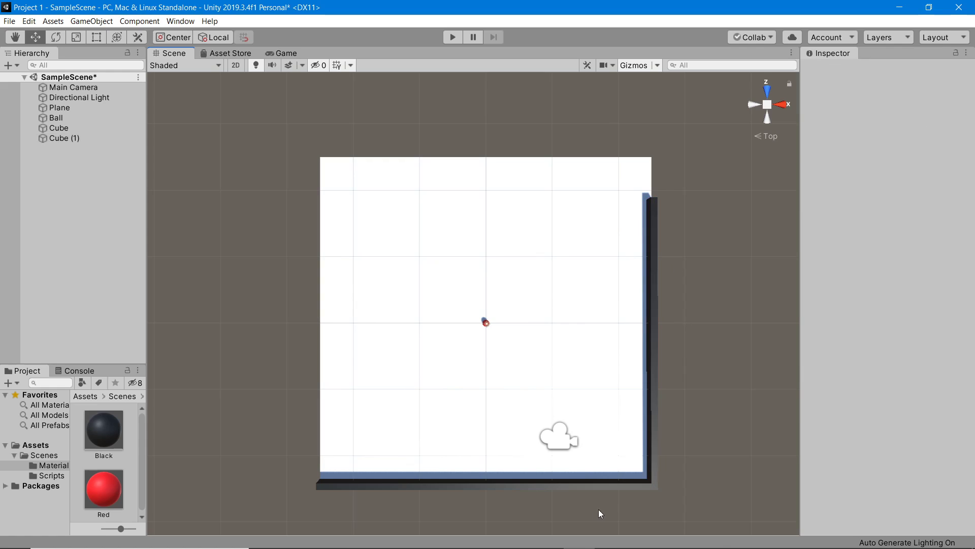
Duplicate the right-hand wall and move the copy along X to about -24.34, onto the plane's opposite edge.
left_click(656, 339)
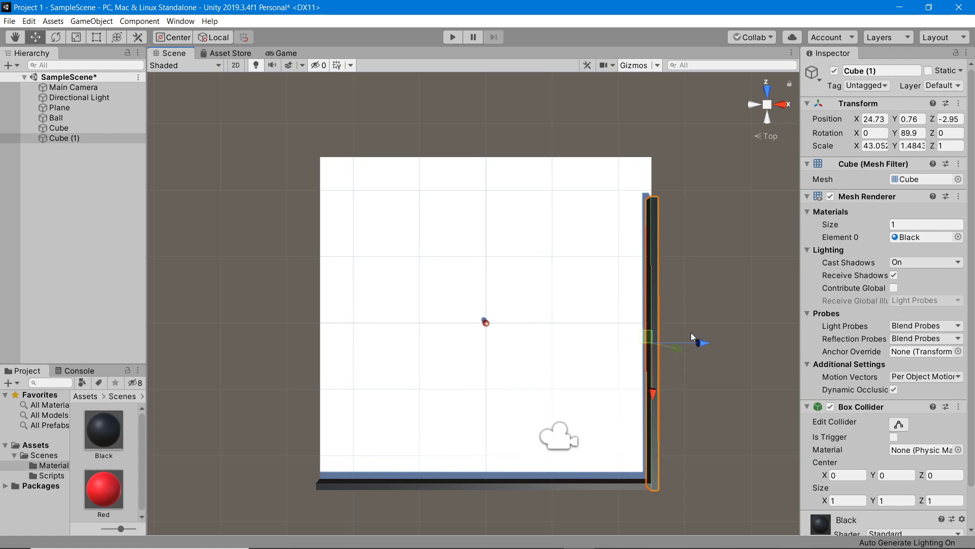
key("ctrl+d")
key("ctrl+d")
left_click_drag(701, 344, 371, 352)
Shorten the left-hand wall to an X scale of about 39.96 and move it along Z to about 4.91.
key("r")
left_click_drag(323, 402, 328, 345)
key("w")
key("r")
key("w")
key("r")
key("w")
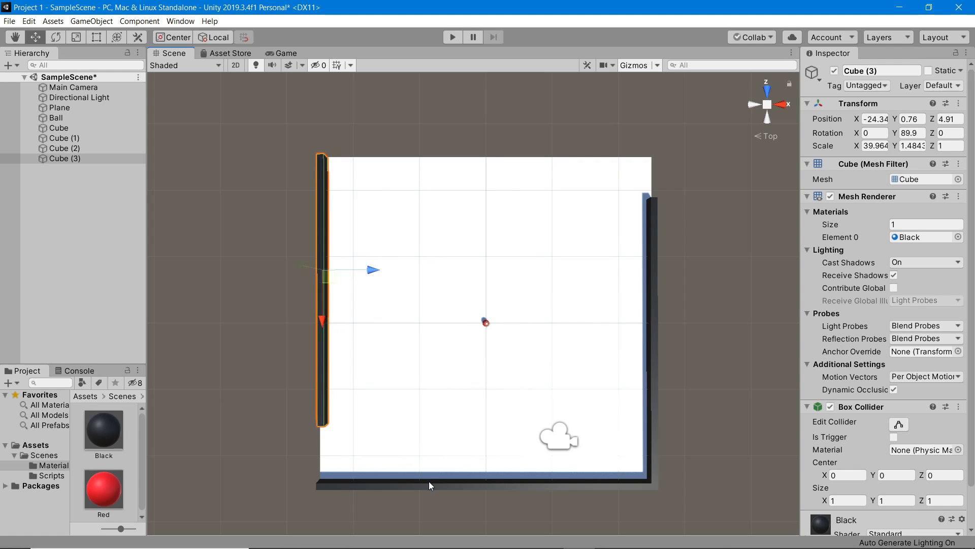
Duplicate the bottom boundary wall and move the copy along Z onto the plane's top edge.
left_click(429, 481)
left_click(429, 486)
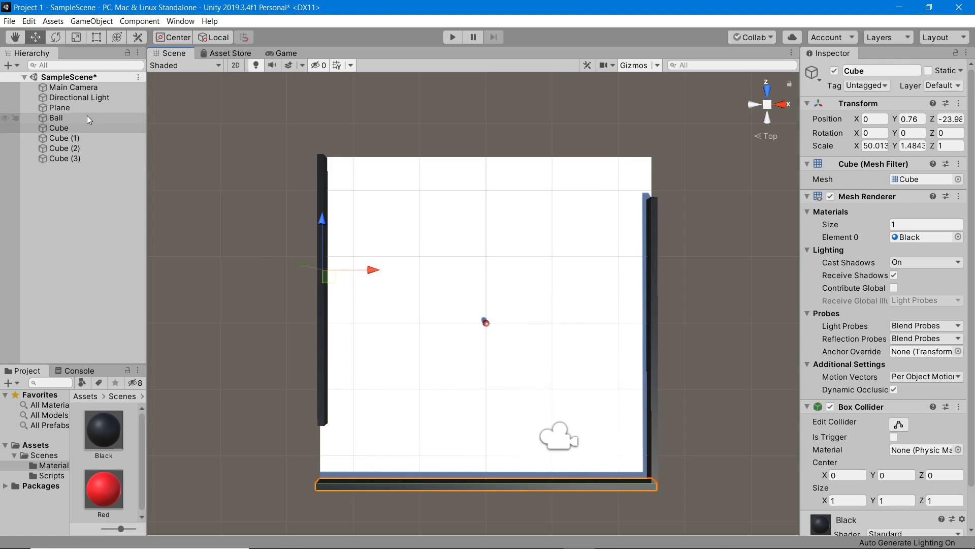
left_click(93, 129)
left_click(738, 264)
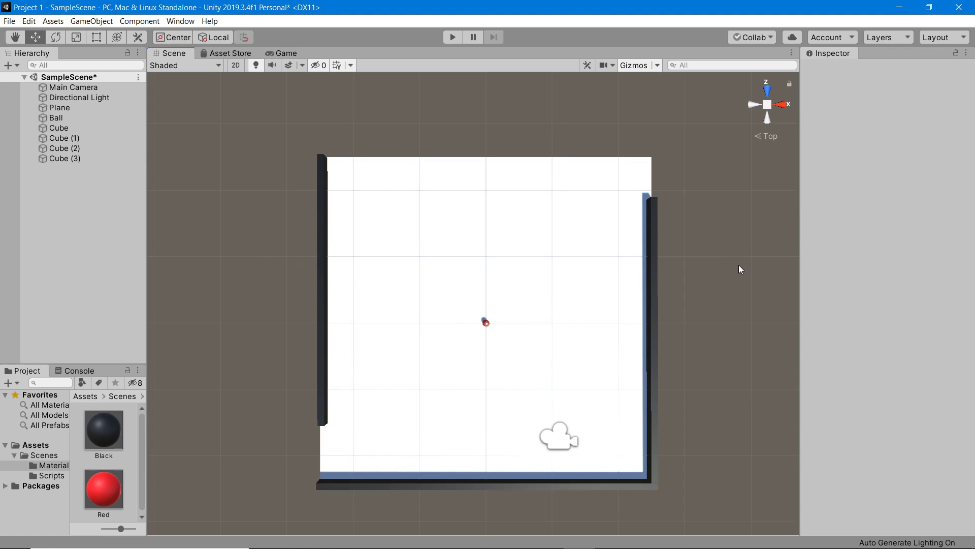
left_click(68, 128)
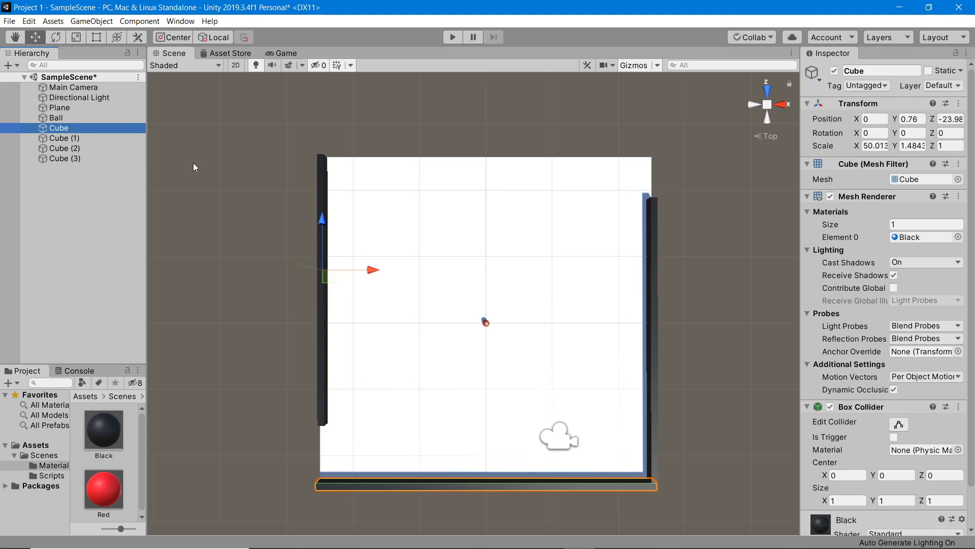
left_click_drag(321, 220, 313, 149)
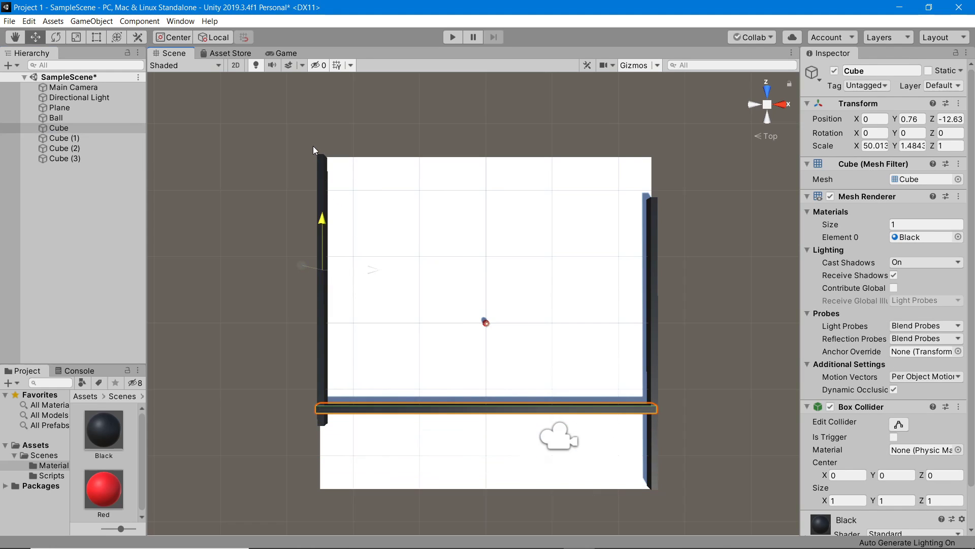
key("ctrl+z")
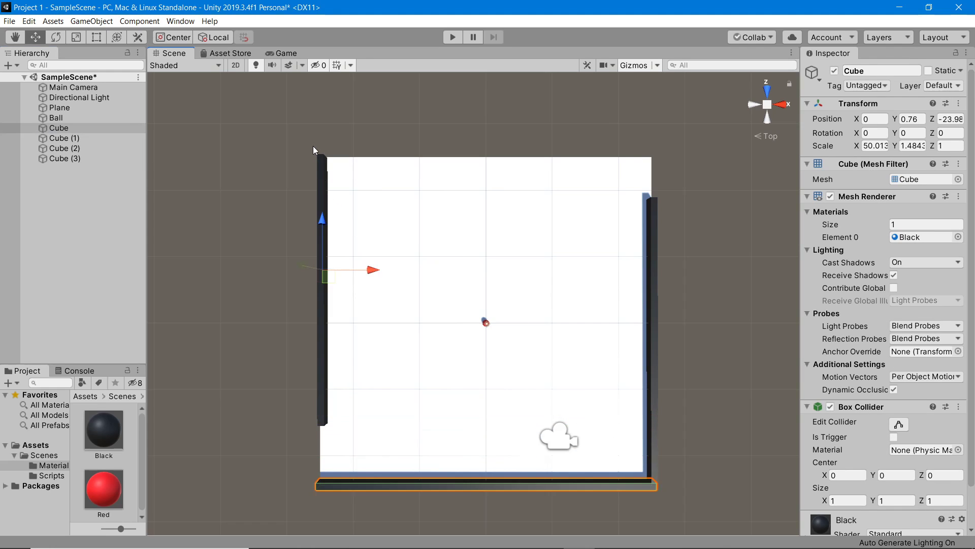
key("ctrl+d")
left_click_drag(318, 224, 281, 436)
left_click(254, 458)
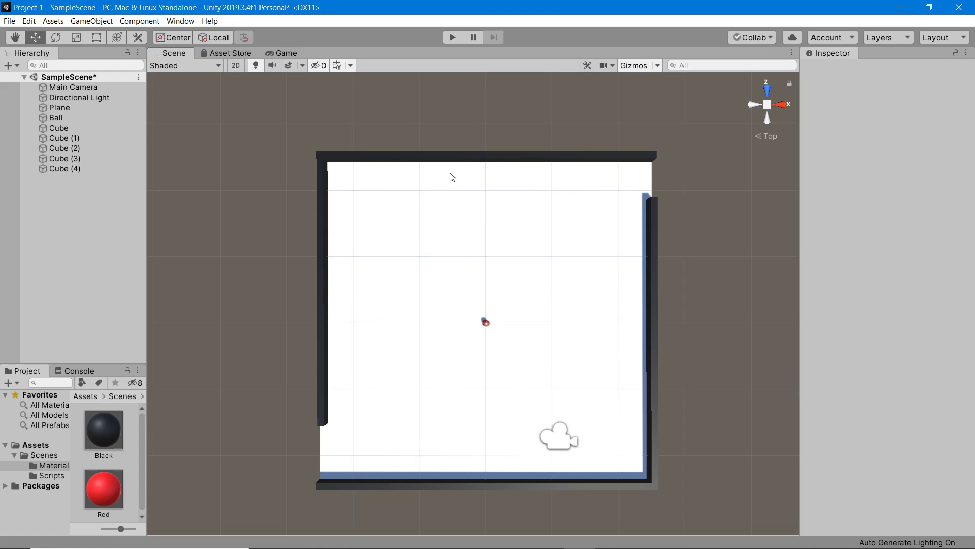
Duplicate the left-hand wall and move the copy inward along X to about -10.54 as an inner maze wall.
left_click(318, 195)
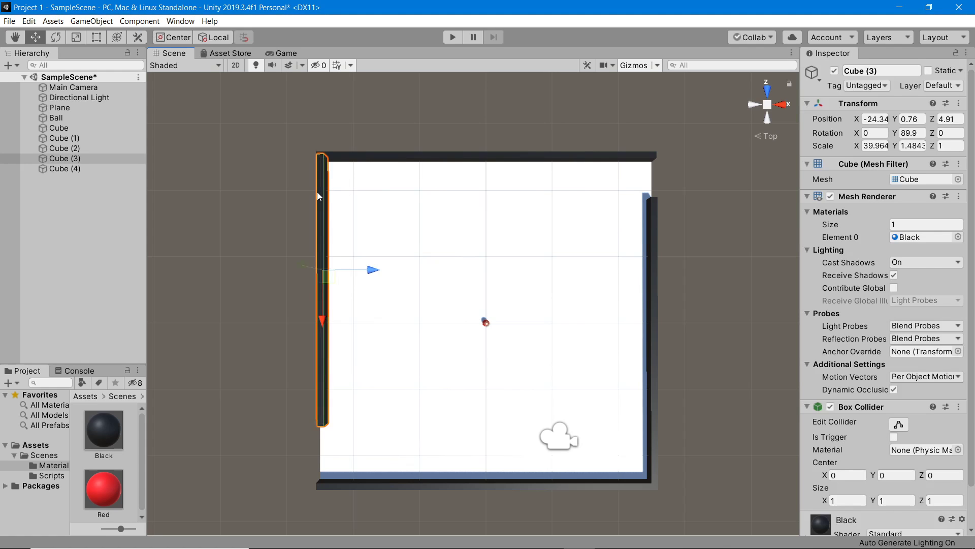
key("ctrl+d")
left_click_drag(372, 270, 464, 270)
Shorten the inner wall to an X scale of about 27.47 and move it along Z toward the top boundary wall.
key("r")
left_click_drag(321, 320, 323, 305)
key("w")
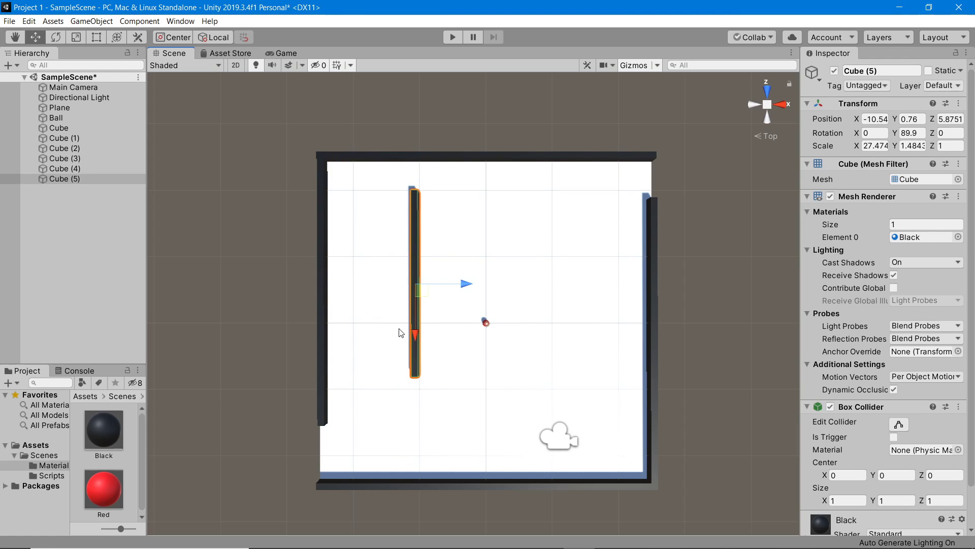
left_click_drag(414, 333, 415, 300)
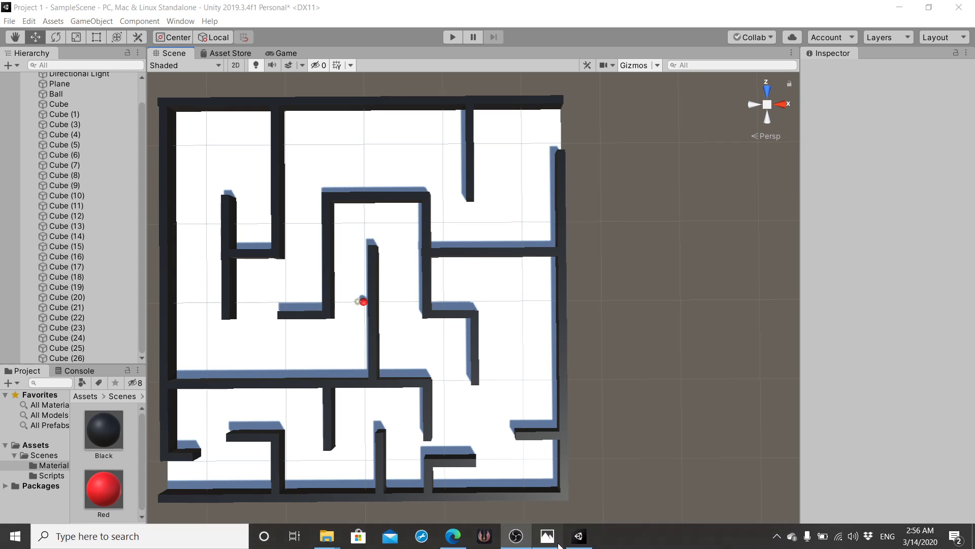
Compare the completed maze walls with the reference maze image.
left_click(547, 536)
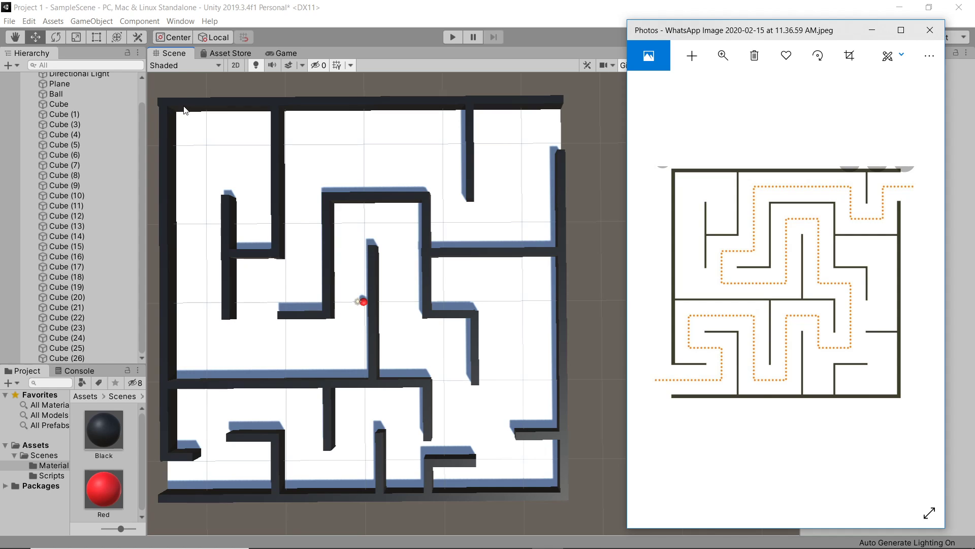
left_click(872, 30)
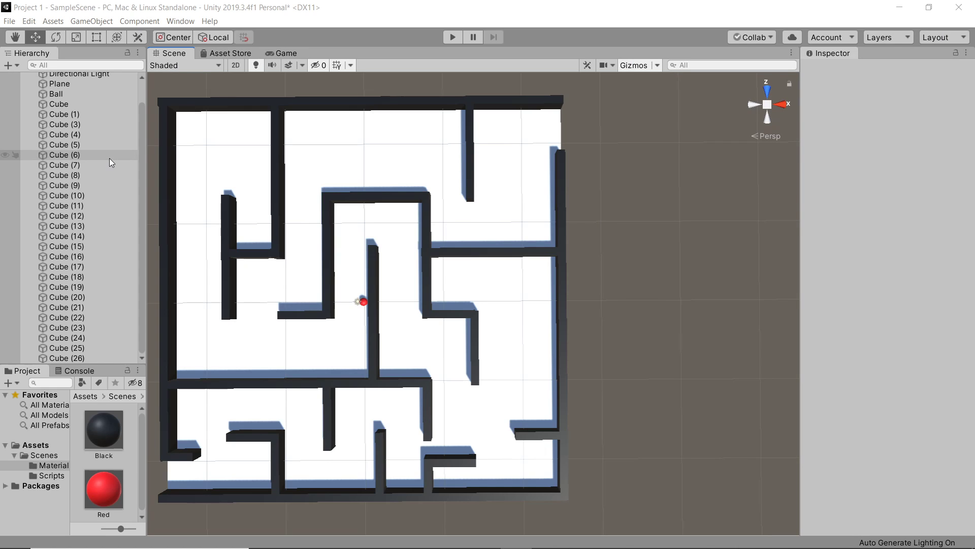
Switch to the Game view and set the Main Camera's orthographic size to 27.1 so the whole maze fits.
left_click(279, 53)
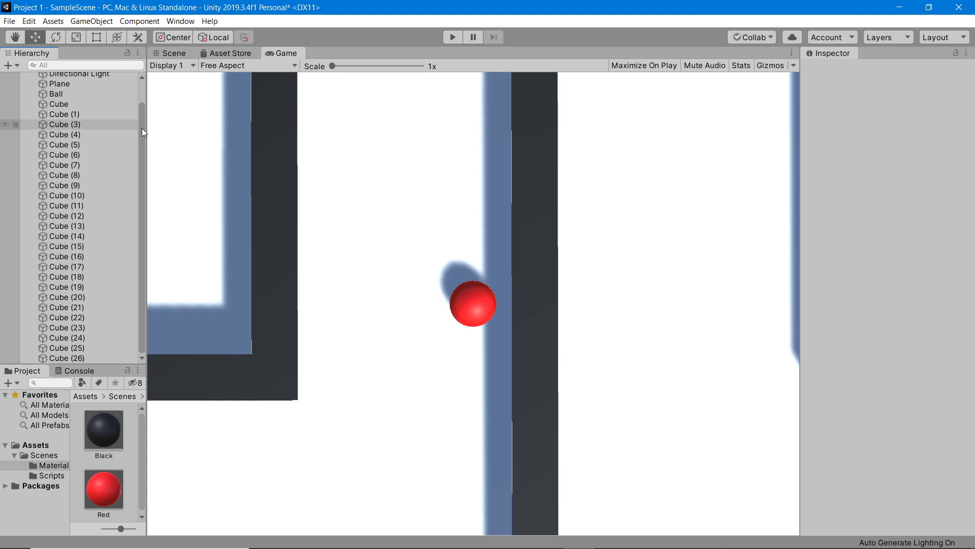
left_click_drag(142, 128, 137, 81)
left_click(68, 90)
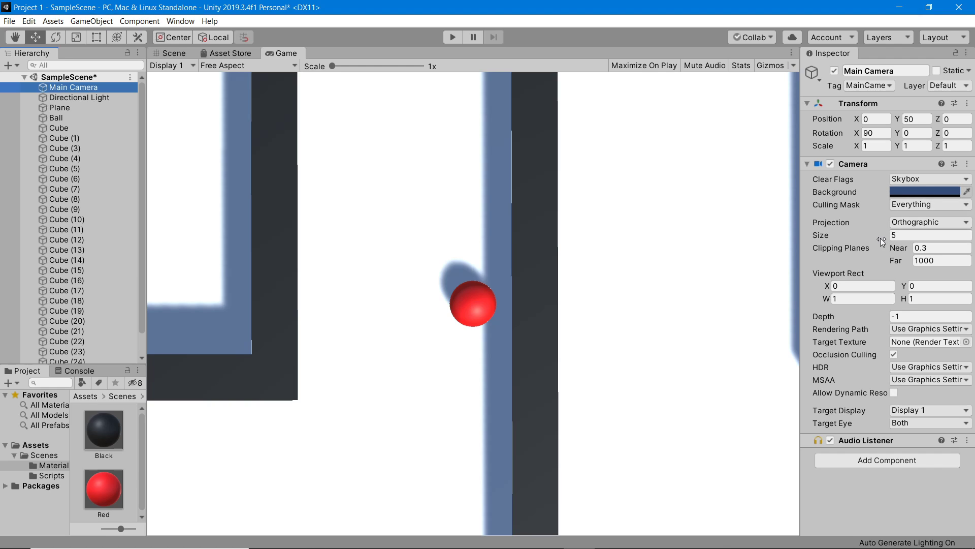
left_click_drag(880, 238, 956, 248)
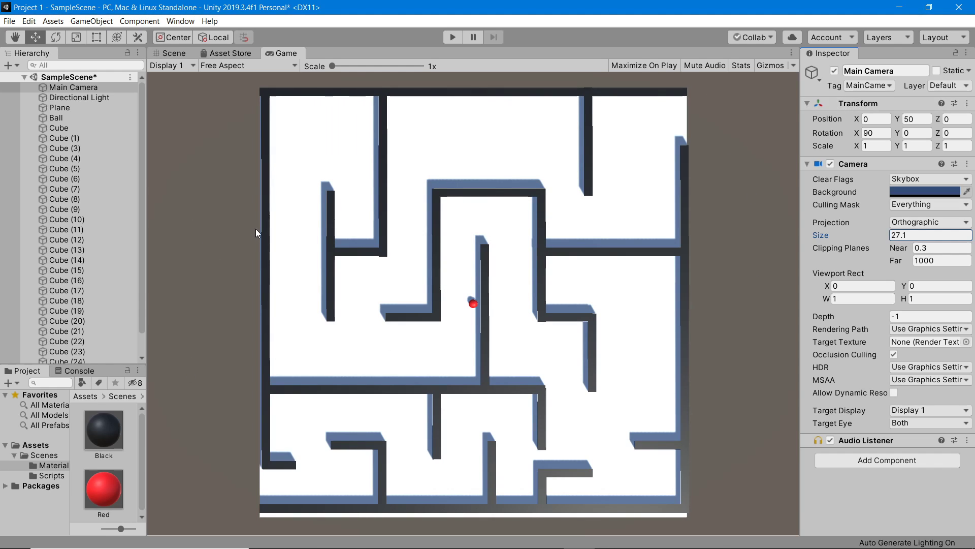
Set the Main Camera's Clear Flags to Solid Color and its background colour to white (FFFFFF).
left_click(910, 181)
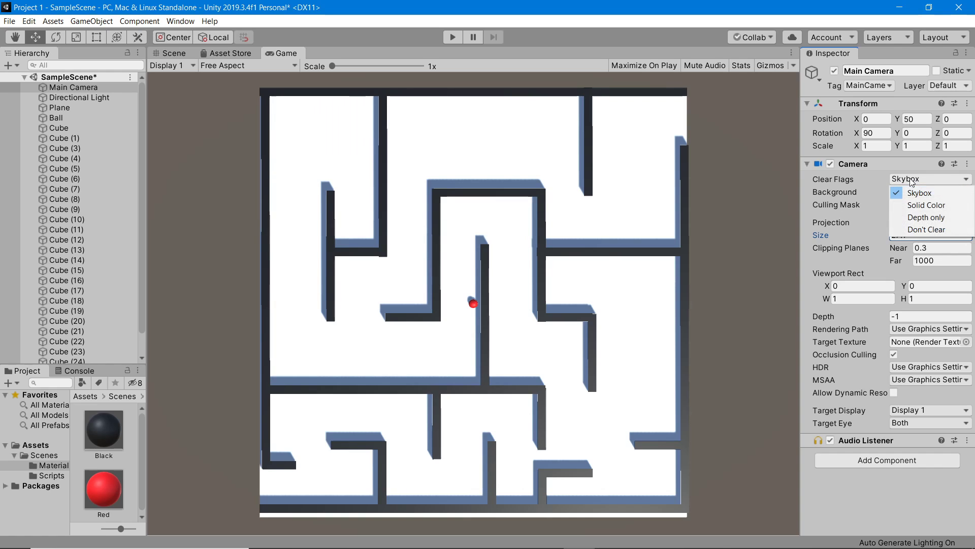
left_click(919, 206)
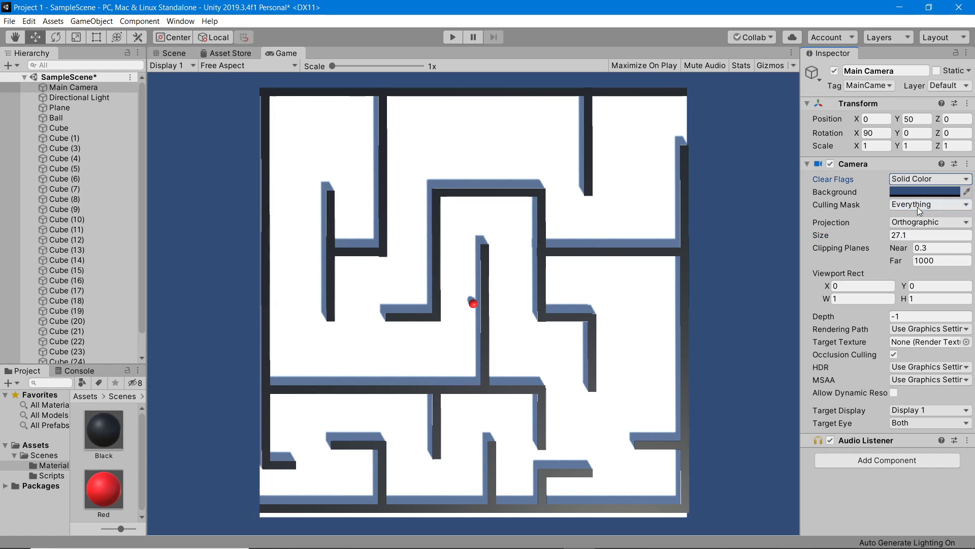
left_click(923, 192)
left_click(52, 91)
left_click_drag(53, 91, 2, 72)
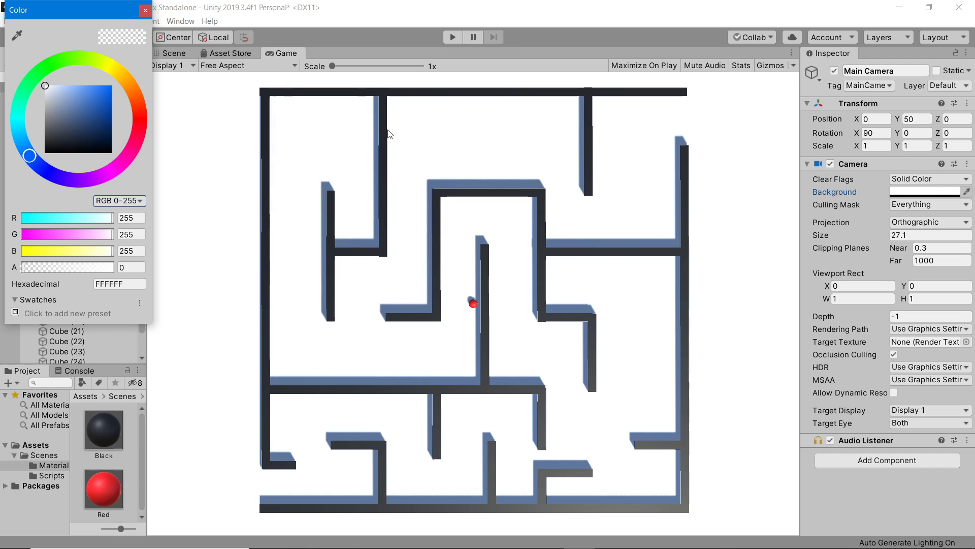
left_click(146, 11)
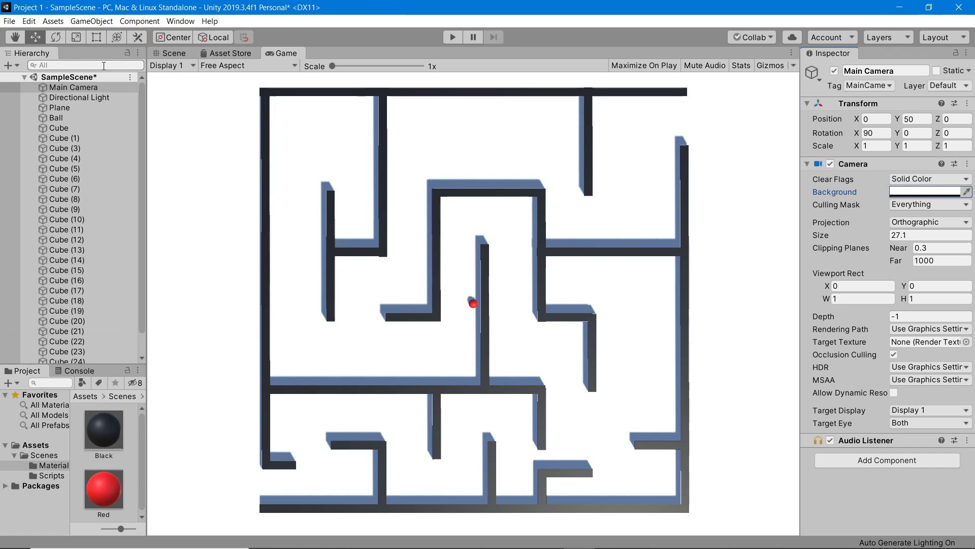
Turn off Cast Shadows for all the cube walls at once, from Cube through Cube (26).
left_click(90, 130)
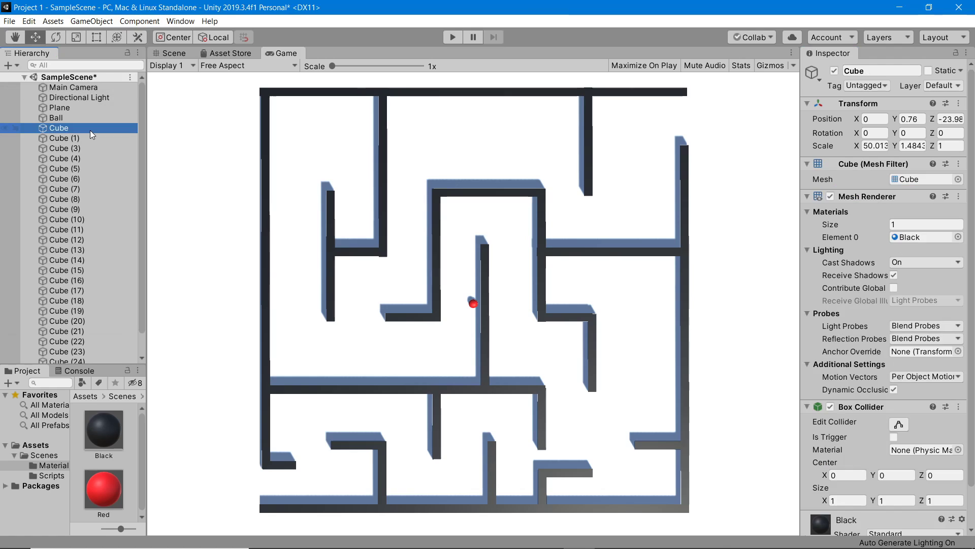
scroll(99, 151, "down", 1)
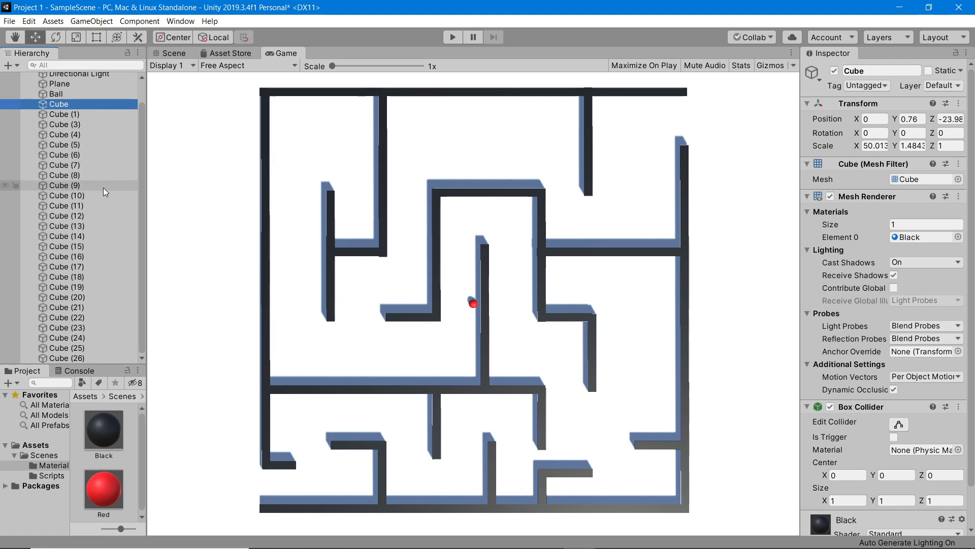
left_click(96, 358, "shift")
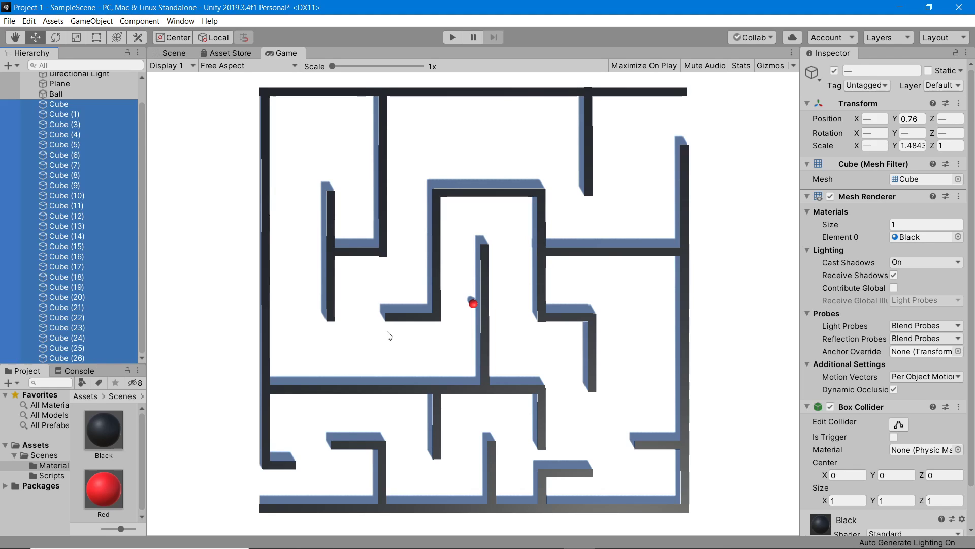
left_click(914, 263)
left_click(913, 275)
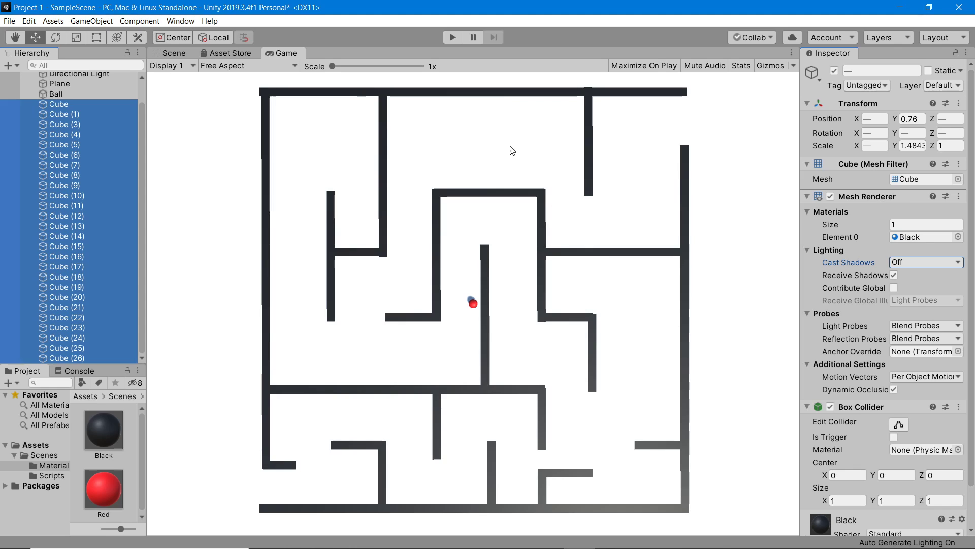
Dock the Game view beside the Scene view, with the whole maze fitting in the narrowed Scene view.
left_click(47, 94)
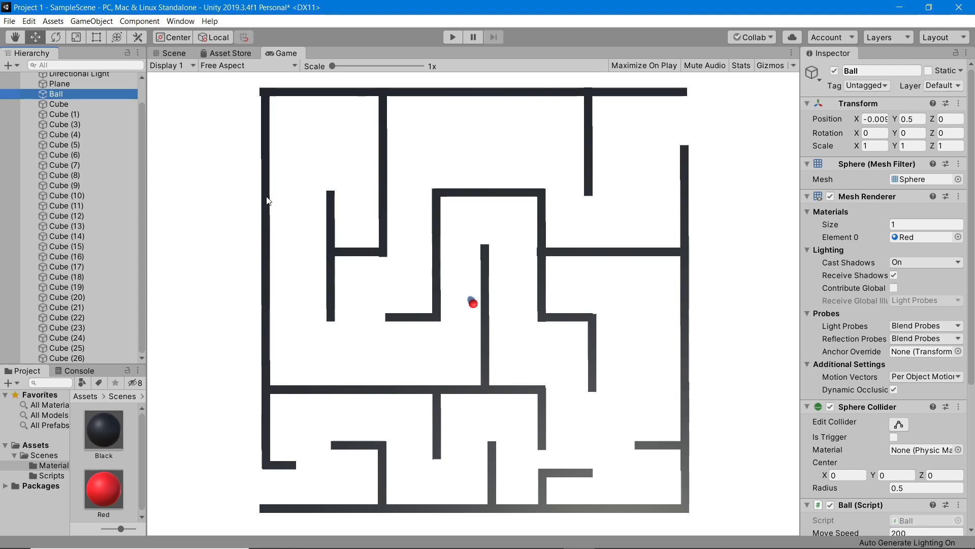
left_click(87, 103)
left_click(163, 64)
left_click(166, 54)
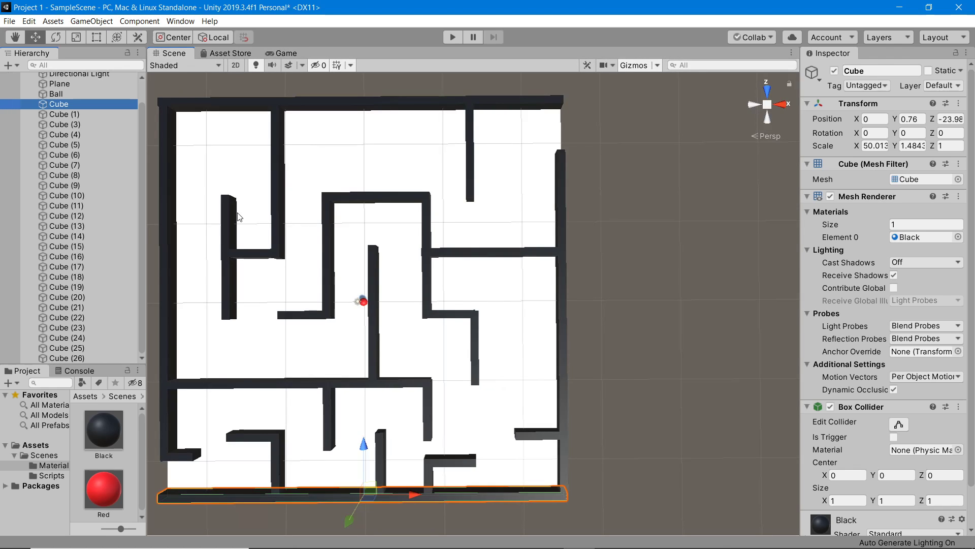
left_click_drag(268, 52, 662, 351)
left_click_drag(582, 331, 338, 336)
key("alt")
key("a")
key("s")
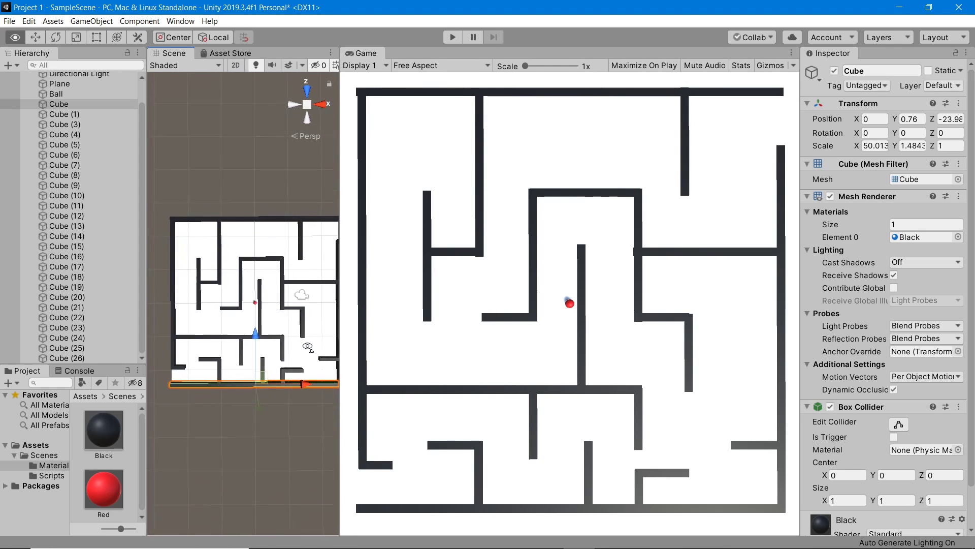
scroll(307, 347, "down", 2, "alt")
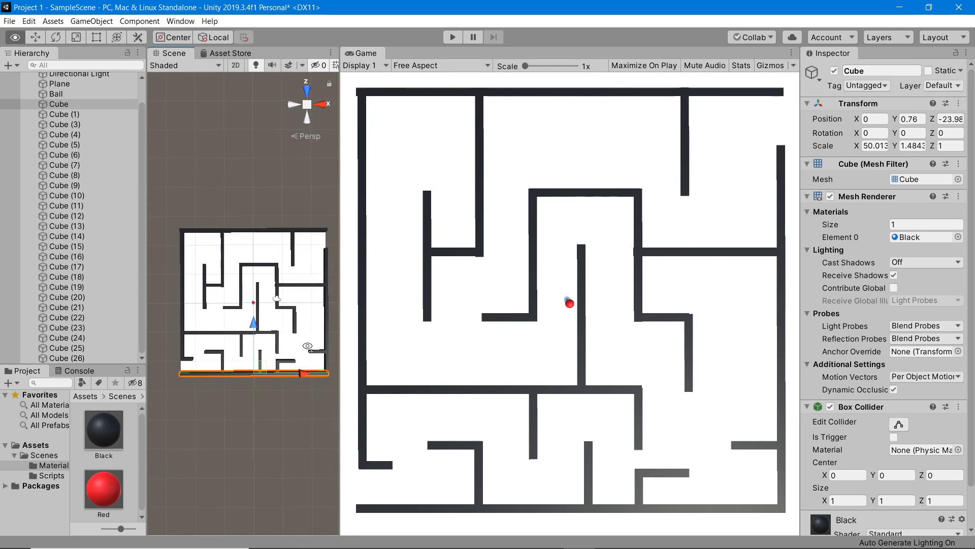
Move the maze's left boundary wall outward to an X position of about -24.7.
left_click(182, 315)
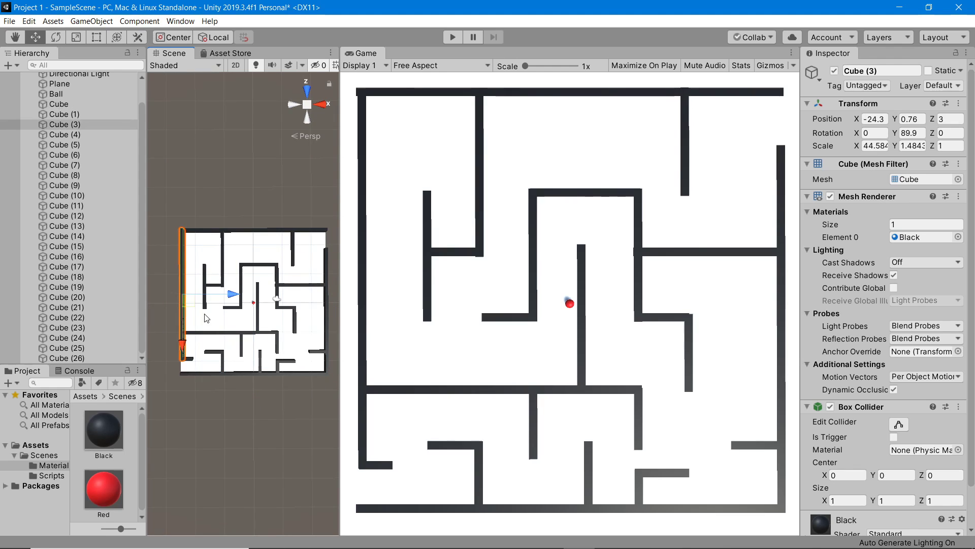
left_click_drag(232, 299, 231, 299)
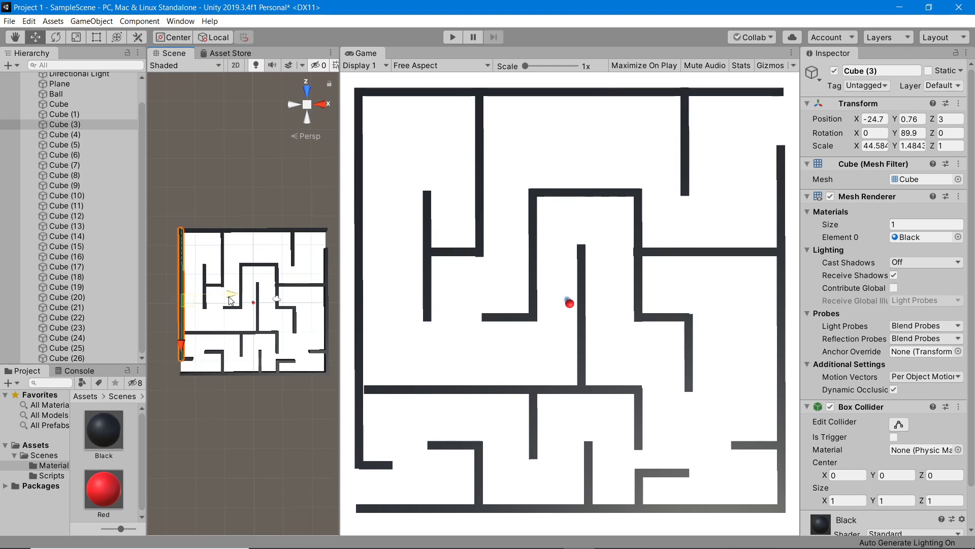
left_click_drag(231, 299, 231, 300)
Shift the short stub wall outward to meet the left boundary wall, and move the Cube (6) connecting wall to Z 5.9.
left_click(193, 364)
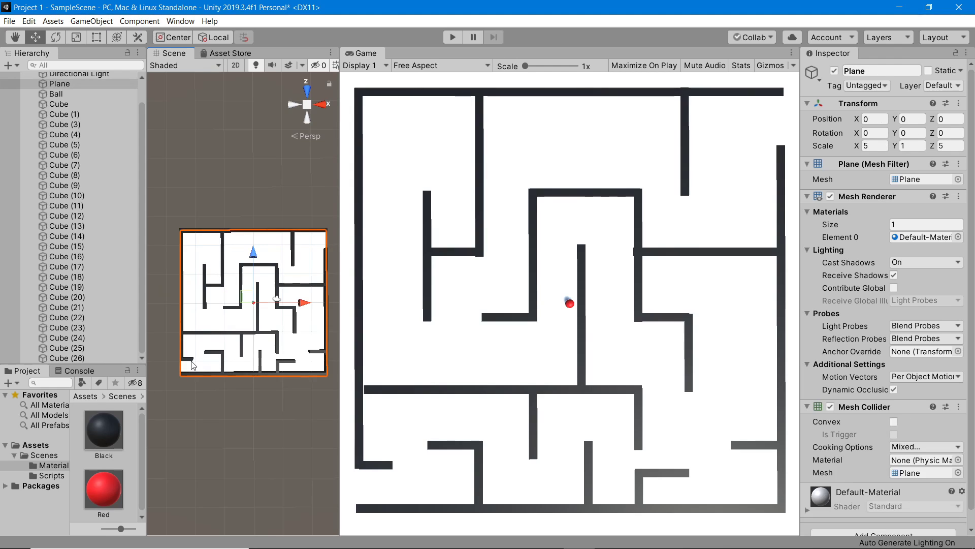
left_click(191, 359)
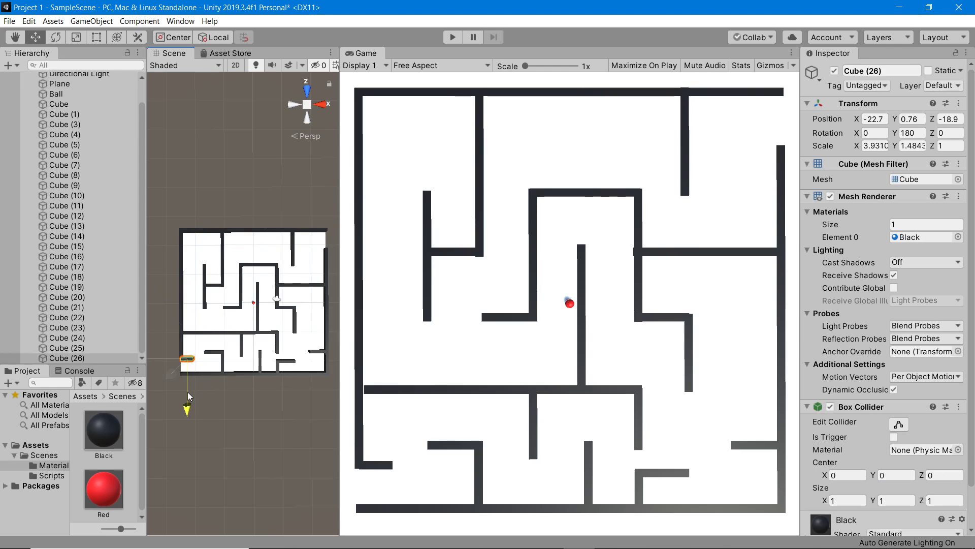
left_click_drag(169, 360, 166, 359)
left_click(214, 288)
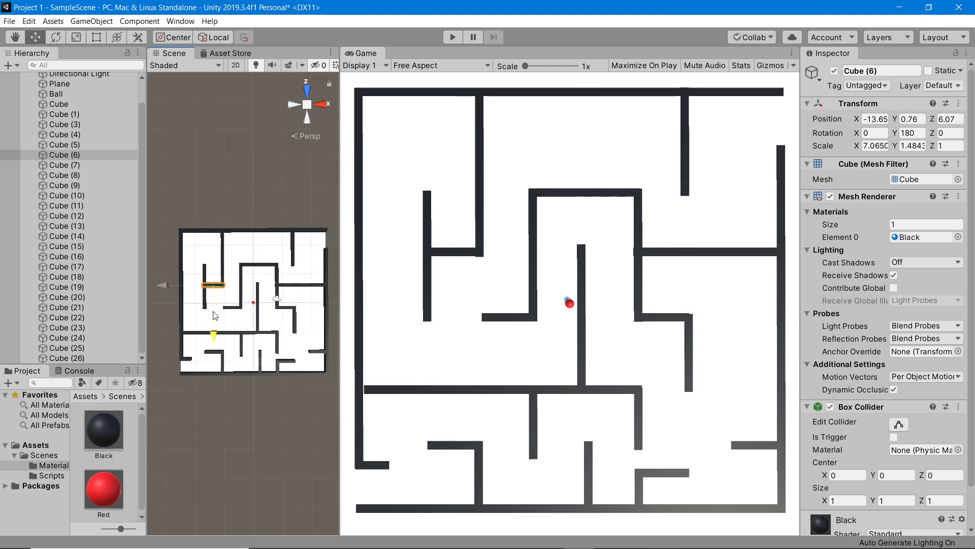
left_click_drag(215, 315, 215, 316)
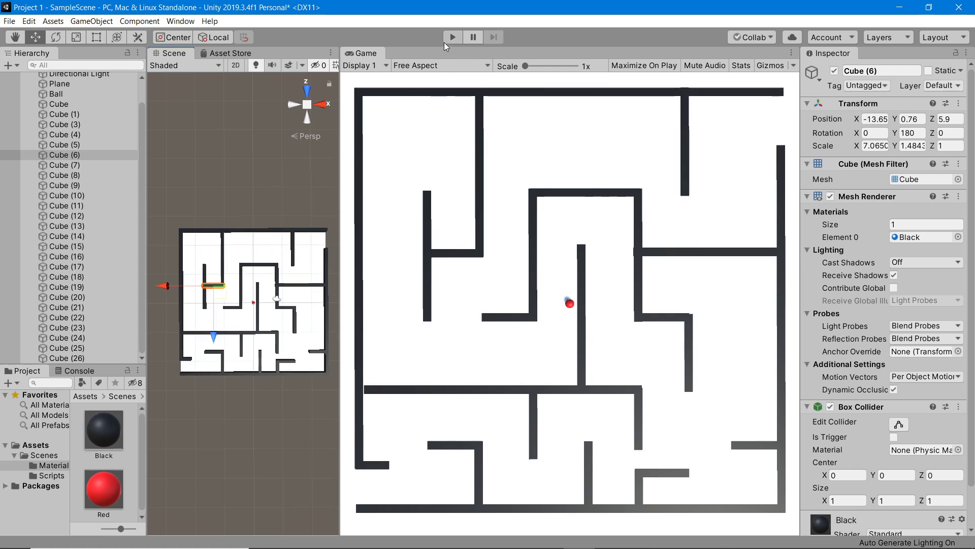
Run the game and steer the ball down and left out of its starting corridor.
left_click(448, 40)
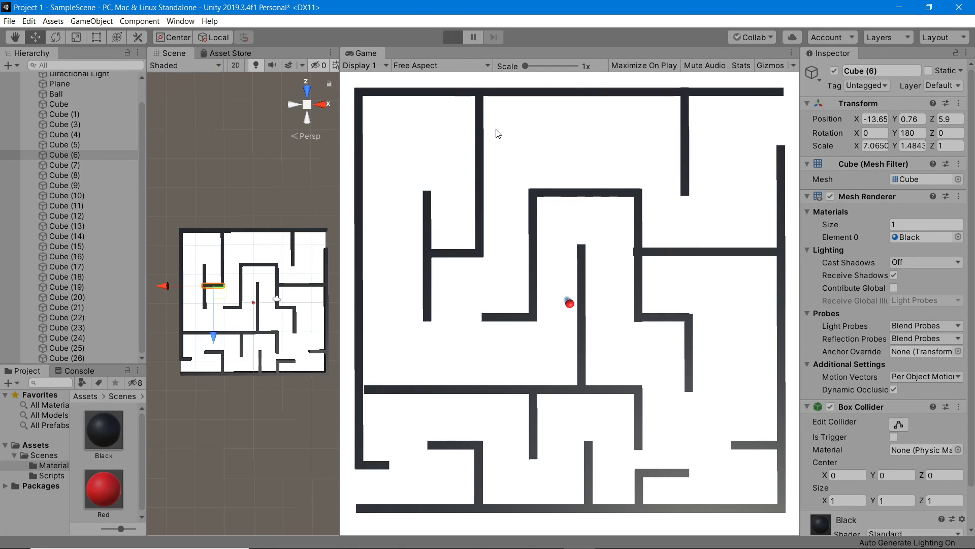
key("Down")
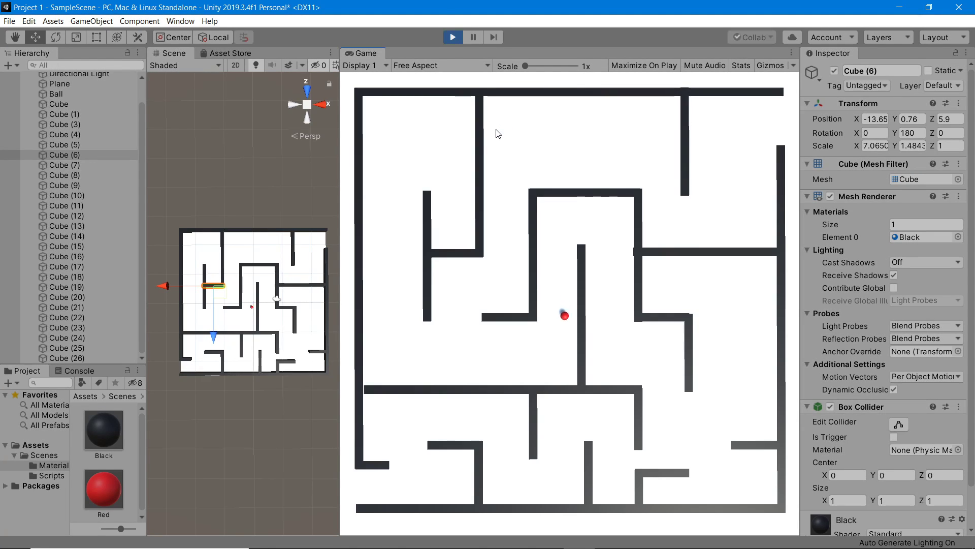
key("Left")
Set the Ball script's Move Speed to 500 while the game is running.
scroll(897, 324, "down", 3)
scroll(45, 153, "up", 2)
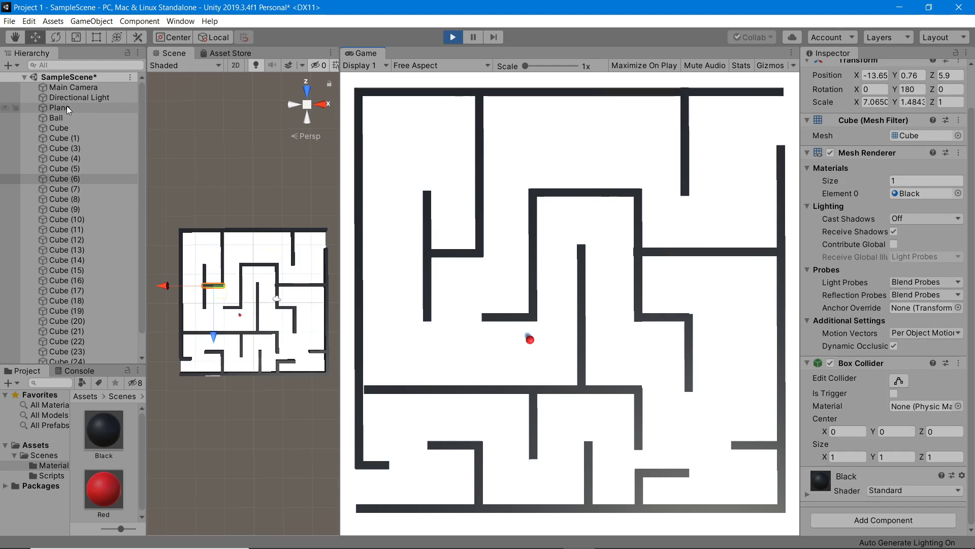
left_click(64, 117)
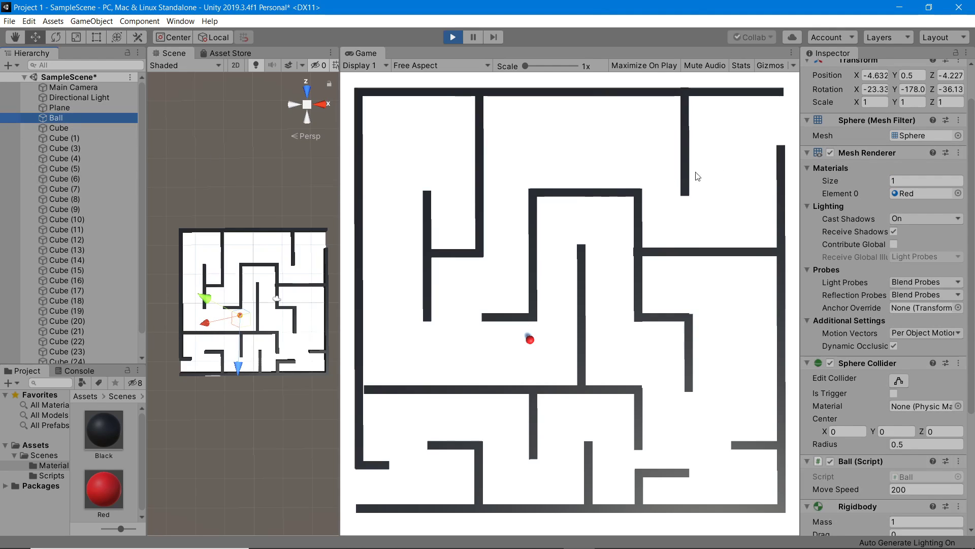
scroll(853, 214, "down", 5)
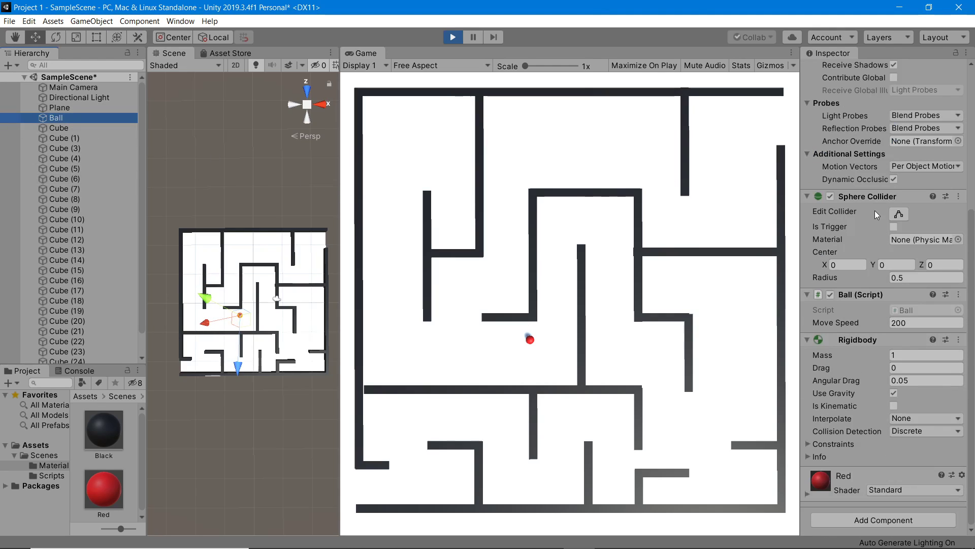
left_click(919, 324)
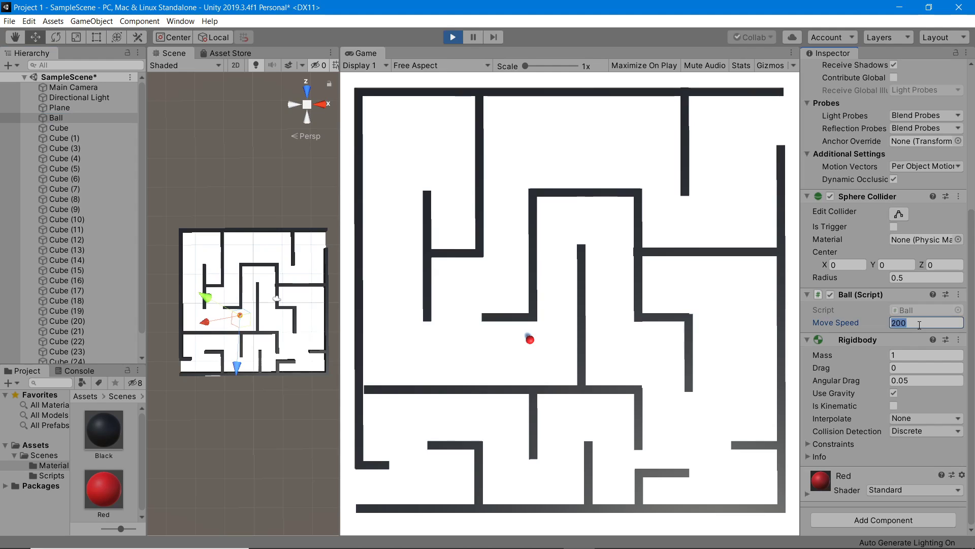
type("500")
left_click(553, 324)
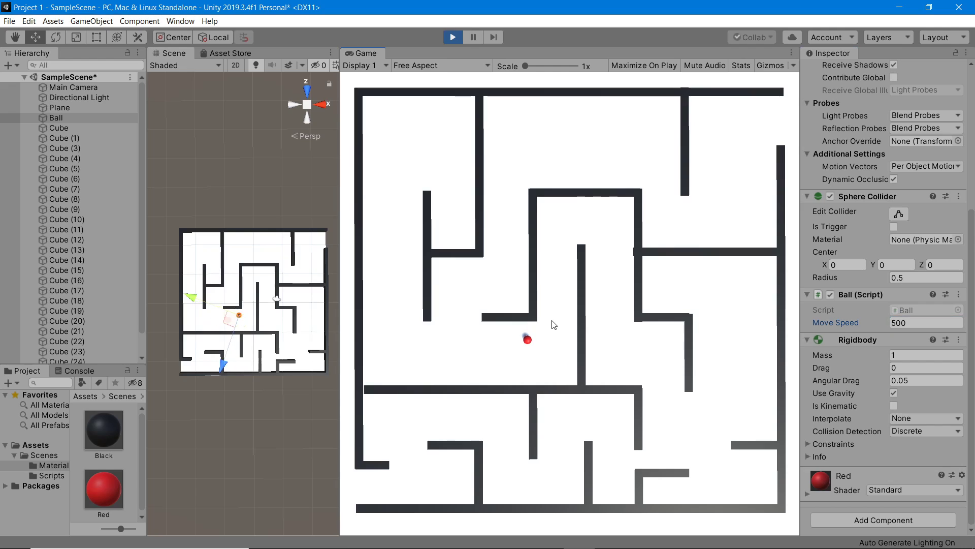
Test the new speed by steering the ball up the passage beside the central U-shaped wall.
key("Up")
key("Right")
key("Up")
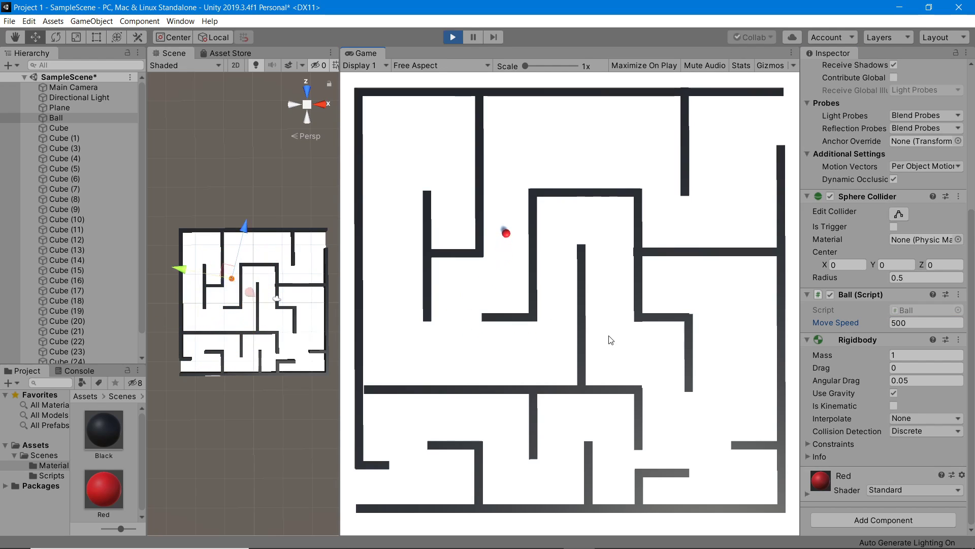
Raise the Ball script's Move Speed to 800 while the game is running.
left_click(930, 319)
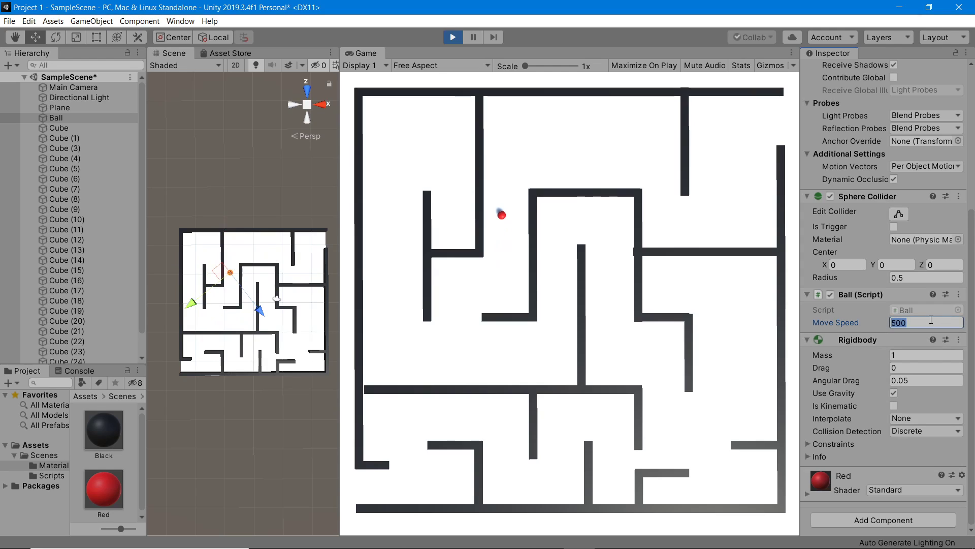
type("800")
left_click(505, 314)
Steer the ball through the maze to the exit opening in the right boundary and back inside, and stop the game.
key("Up")
key("Right")
key("Down")
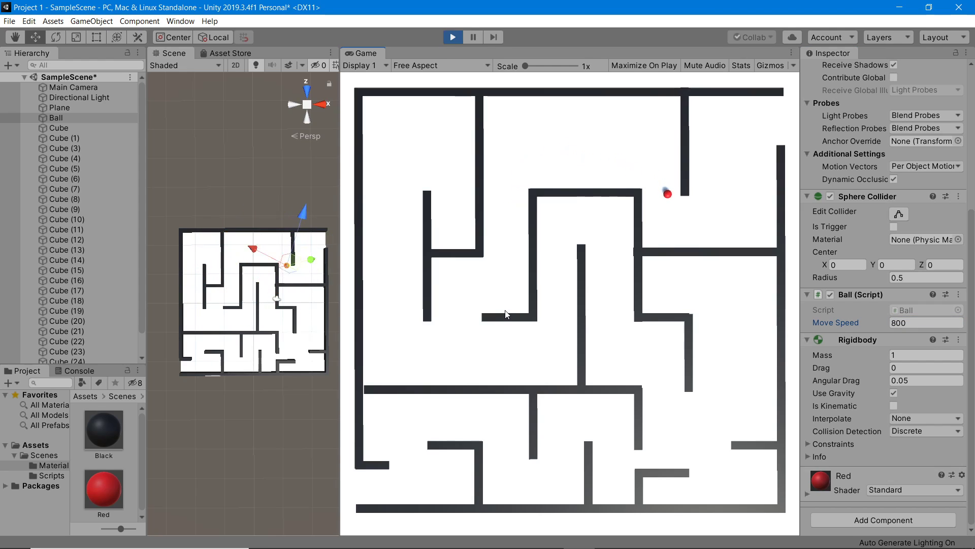
key("Up")
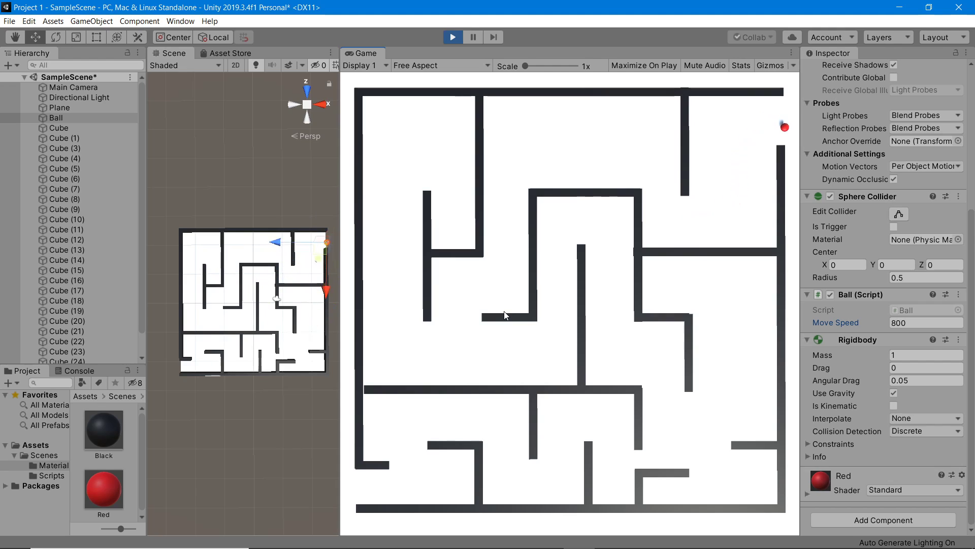
key("Left")
key("Down")
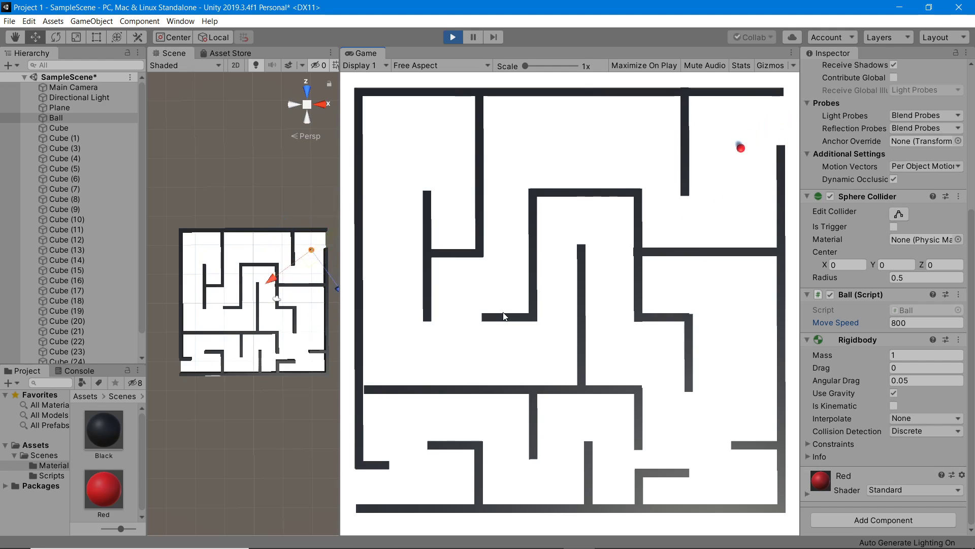
left_click(452, 37)
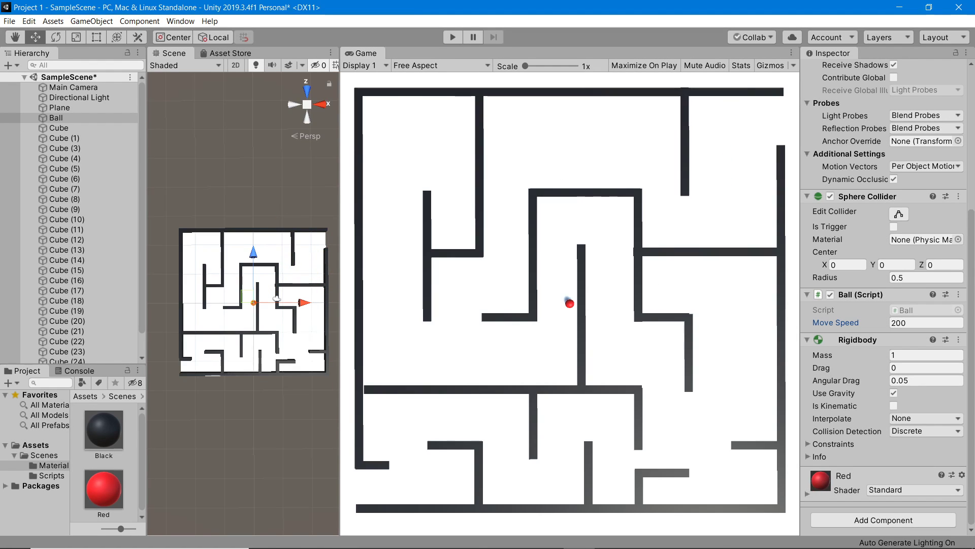